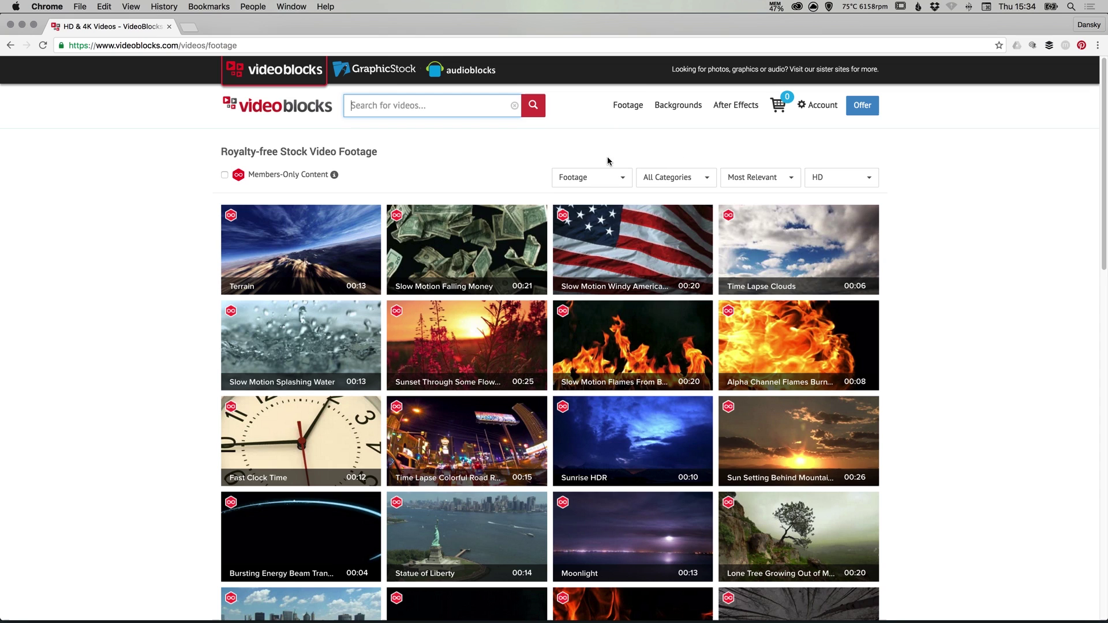
Step: Browse VideoBlocks People footage sorted by Most Downloaded
{"action": "mouse_move", "coordinate": [627, 120]}
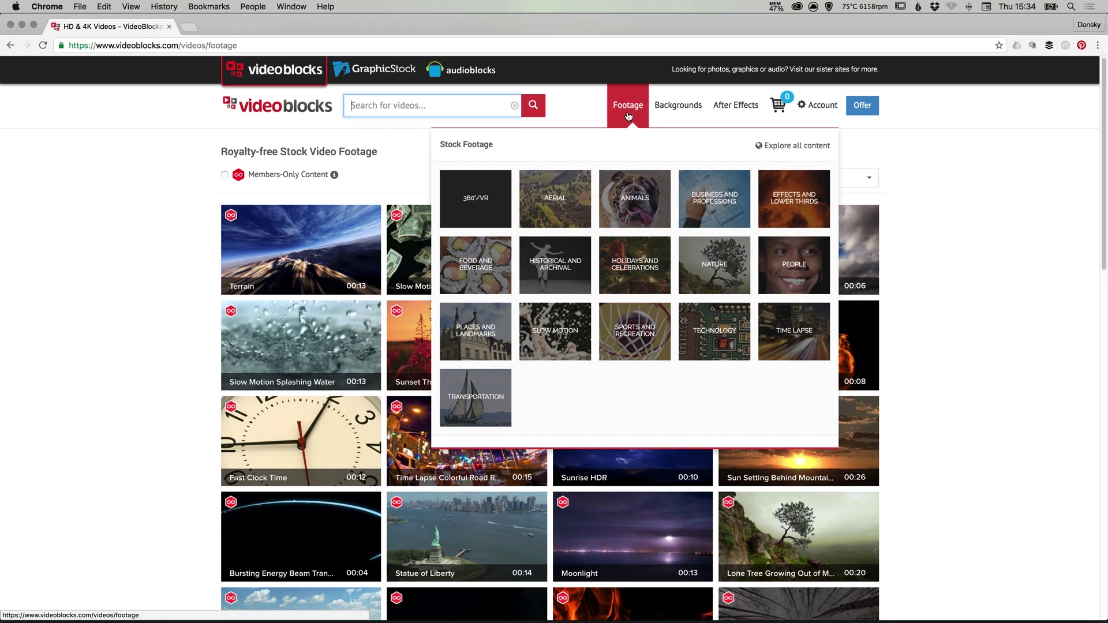
{"action": "mouse_move", "coordinate": [735, 110]}
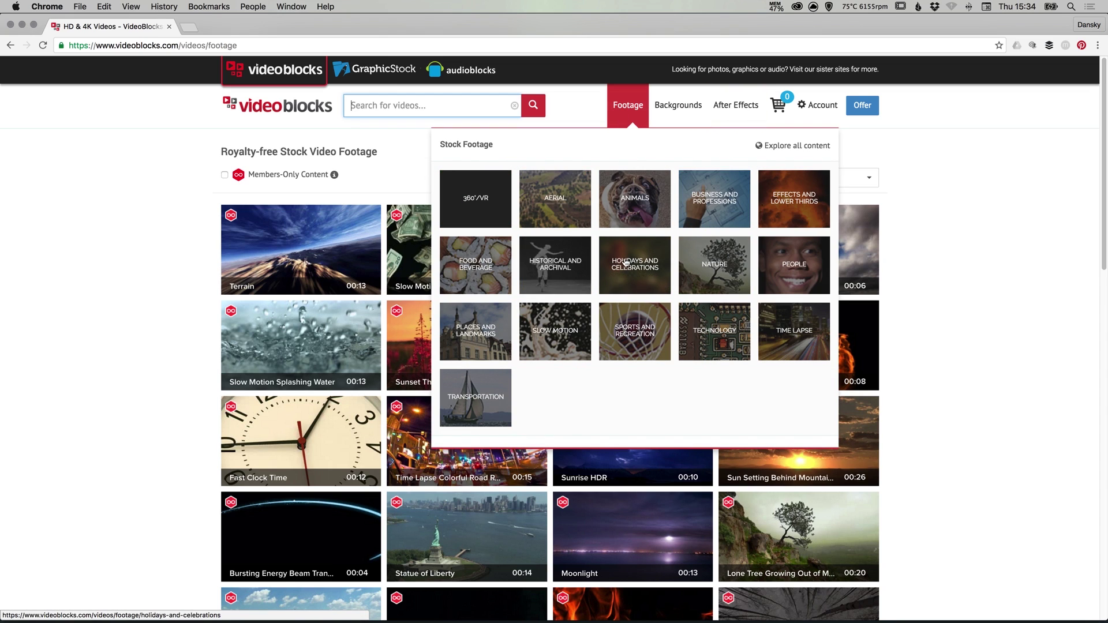
{"action": "left_click", "coordinate": [795, 273]}
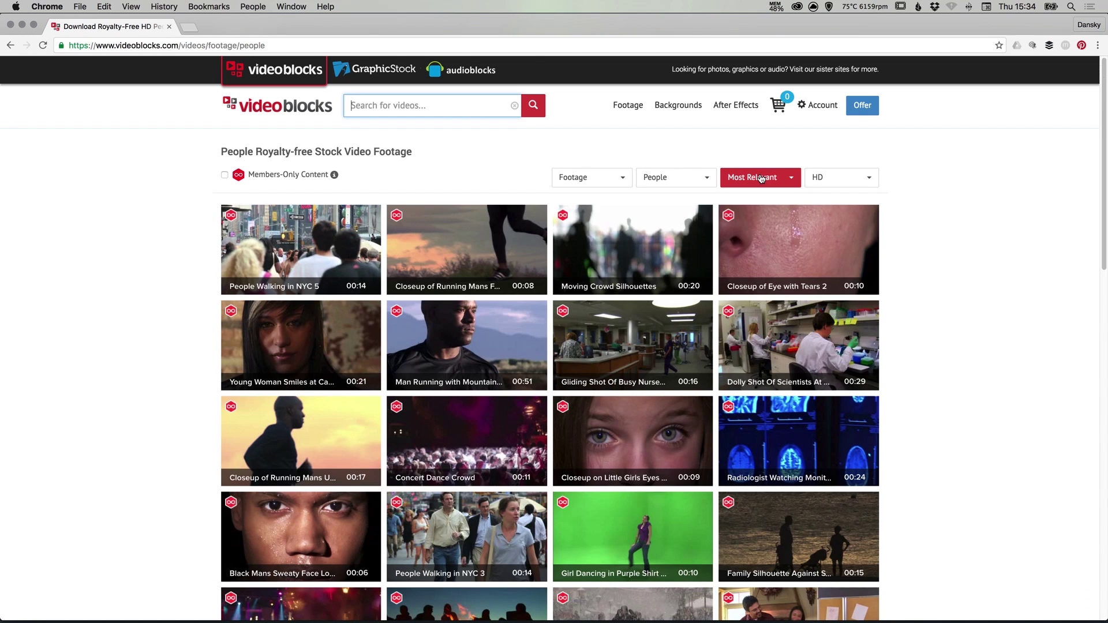
{"action": "left_click", "coordinate": [762, 179]}
{"action": "left_click", "coordinate": [760, 214]}
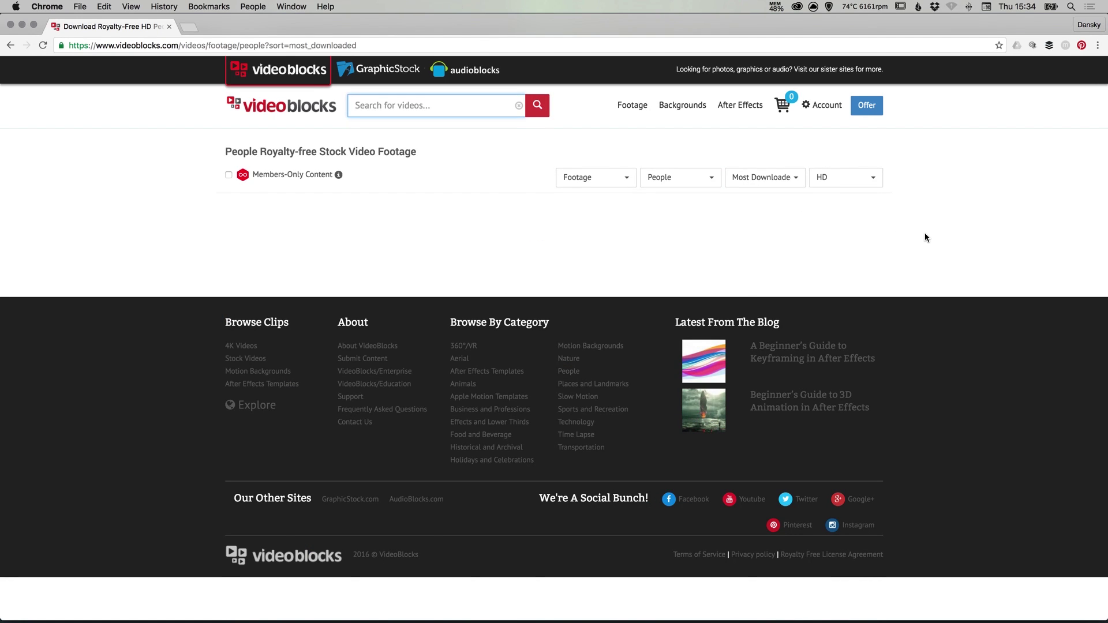
Step: Open the 'Young Woman Hip Hop Dancing in Slow Motion' clip page
{"action": "scroll", "coordinate": [925, 237], "scroll_direction": "down", "scroll_amount": 10}
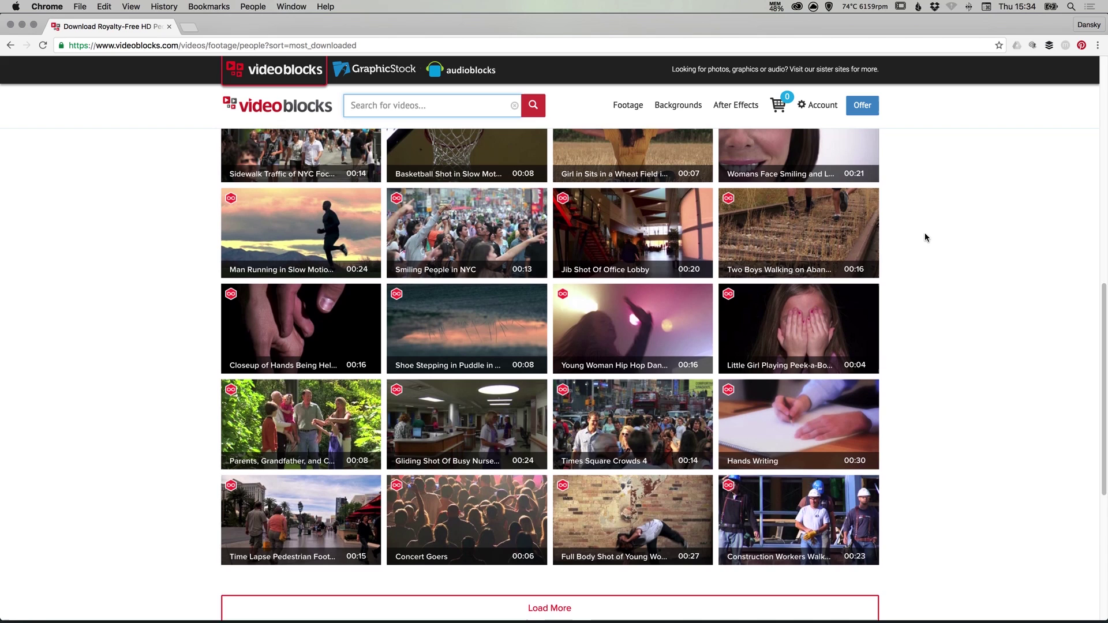
{"action": "mouse_move", "coordinate": [598, 322]}
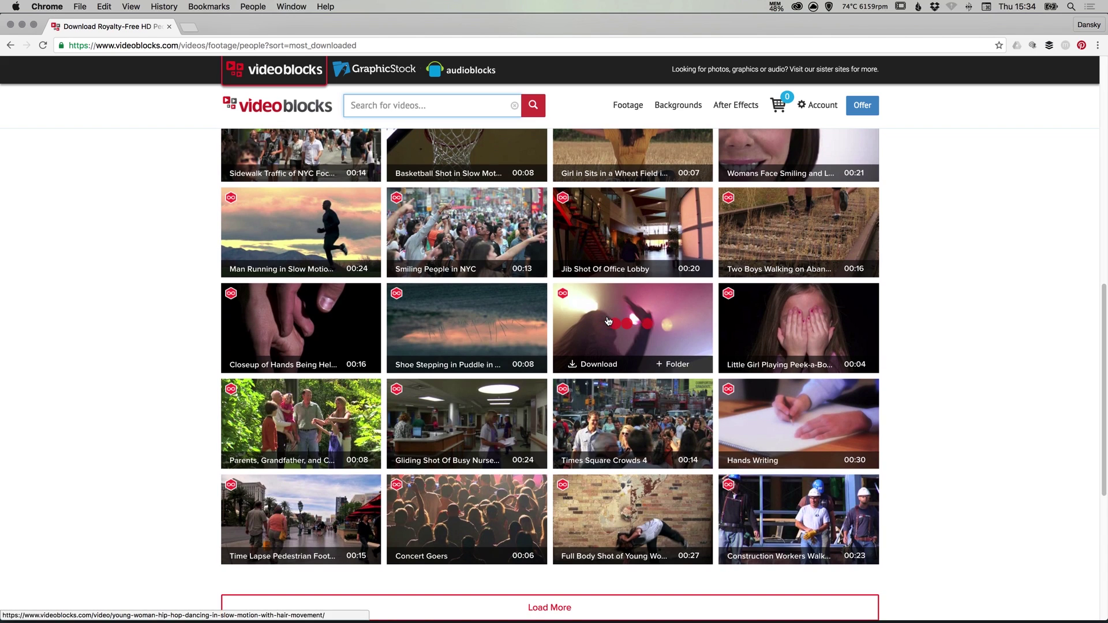
{"action": "left_click", "coordinate": [635, 330]}
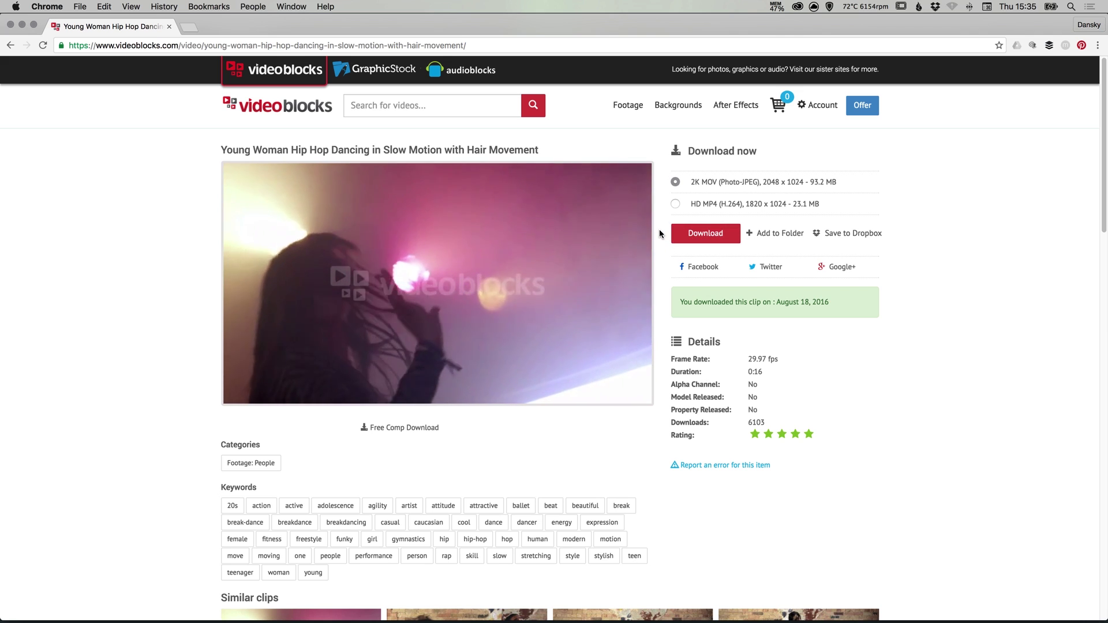
Step: Switch from the VideoBlocks clip page to the empty Tutorial project in Premiere Pro CC
{"action": "key", "text": "super+Tab"}
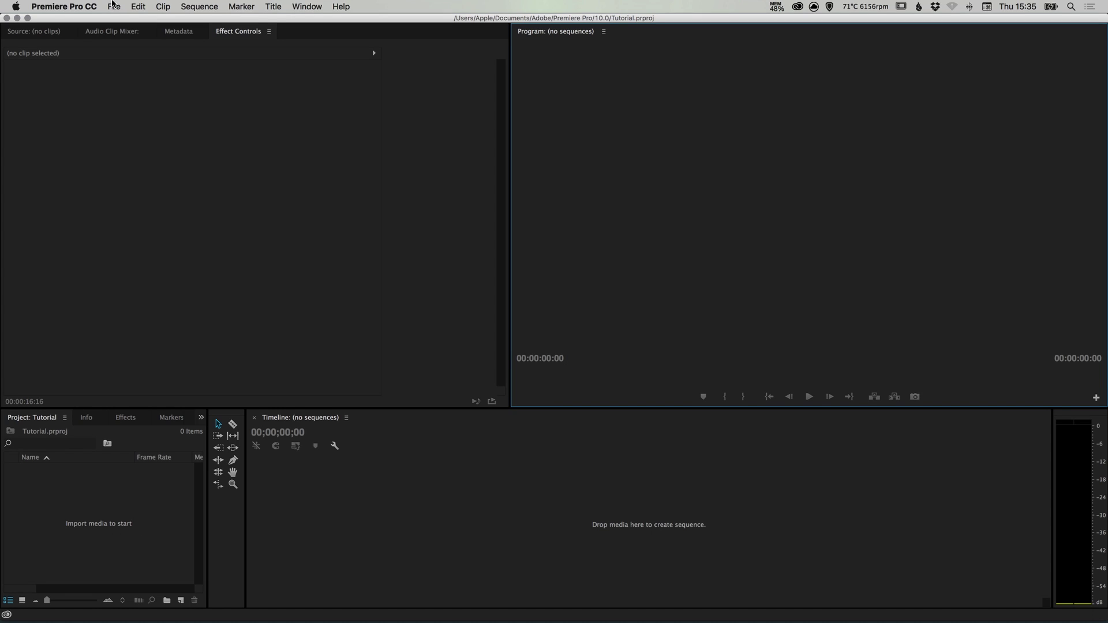
Step: Import the hip hop dancing .mov from the Footage folder and drag it into a new timeline sequence
{"action": "left_click", "coordinate": [114, 6]}
{"action": "left_click", "coordinate": [130, 252]}
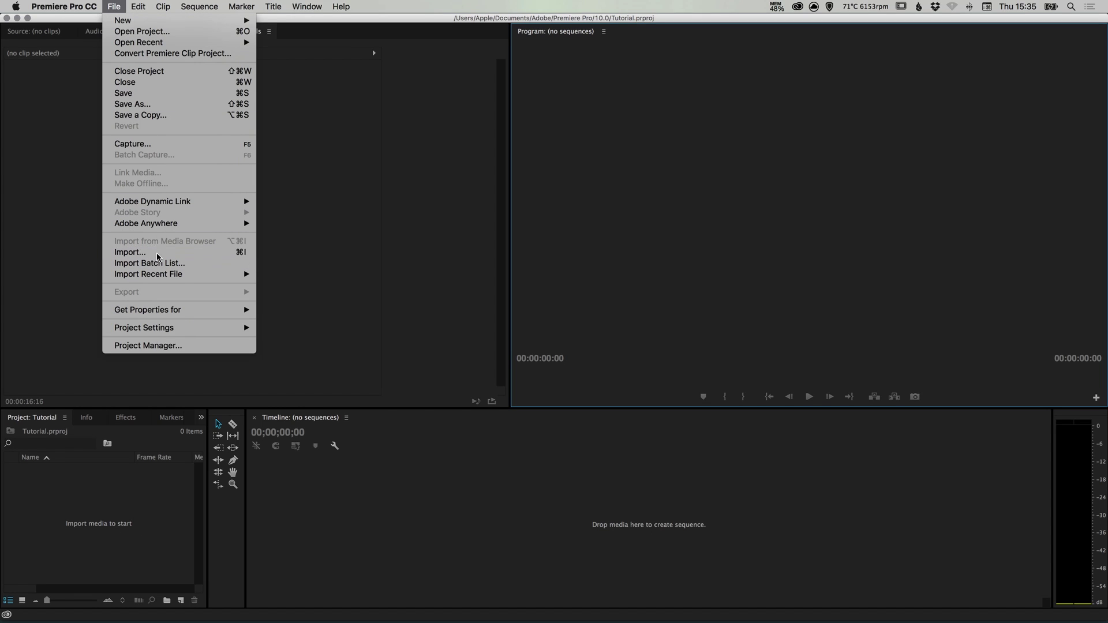
{"action": "left_click", "coordinate": [496, 127]}
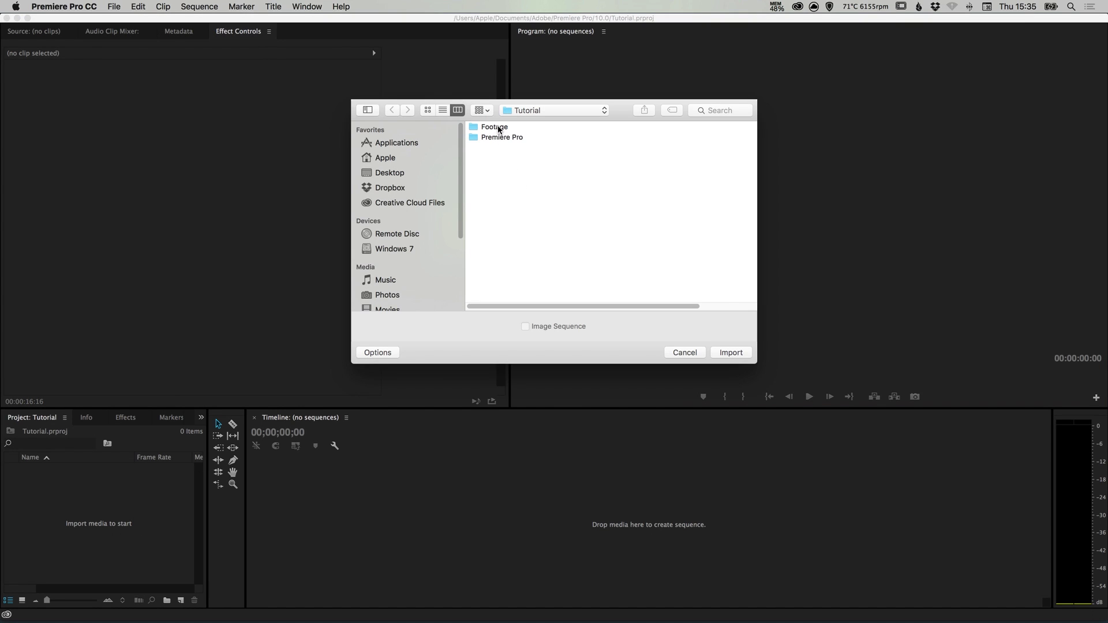
{"action": "key", "text": "Return"}
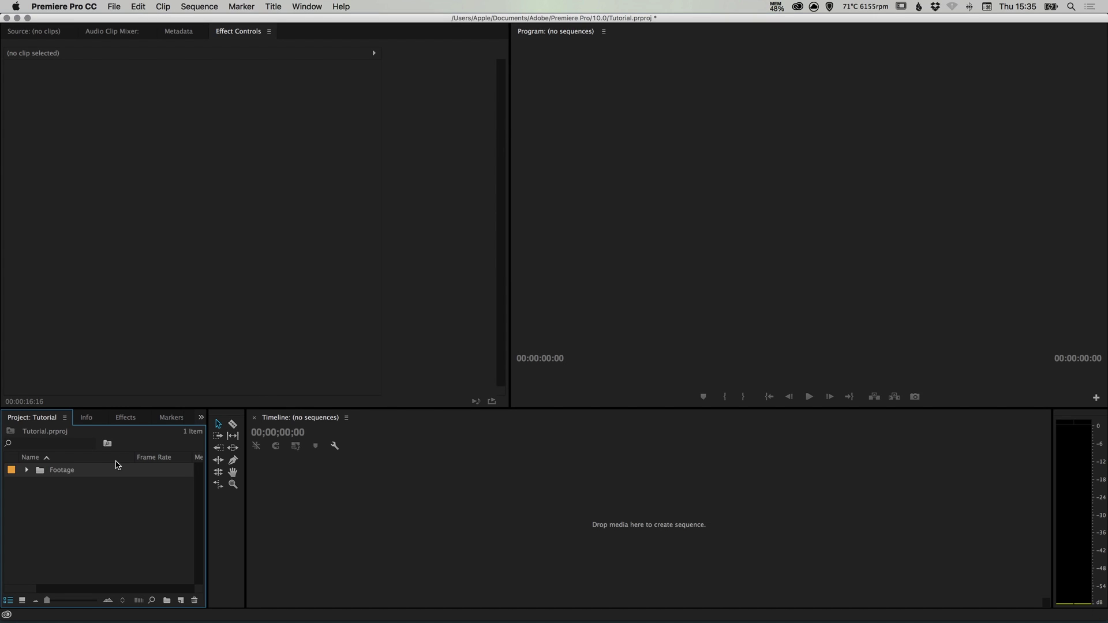
{"action": "key", "text": "super+z"}
{"action": "double_click", "coordinate": [81, 492]}
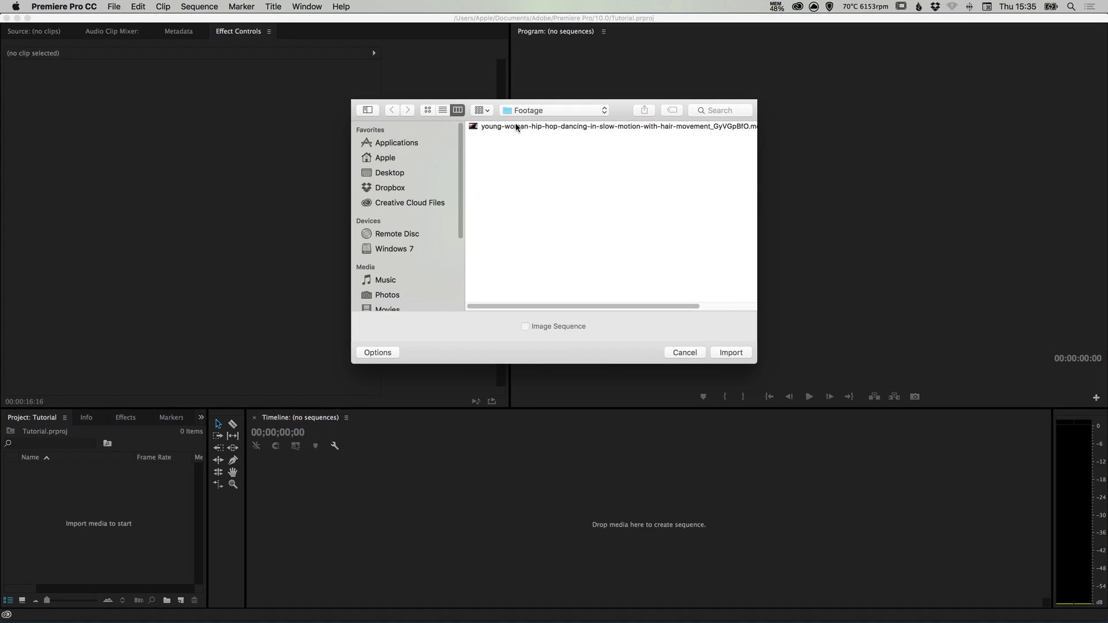
{"action": "double_click", "coordinate": [515, 127]}
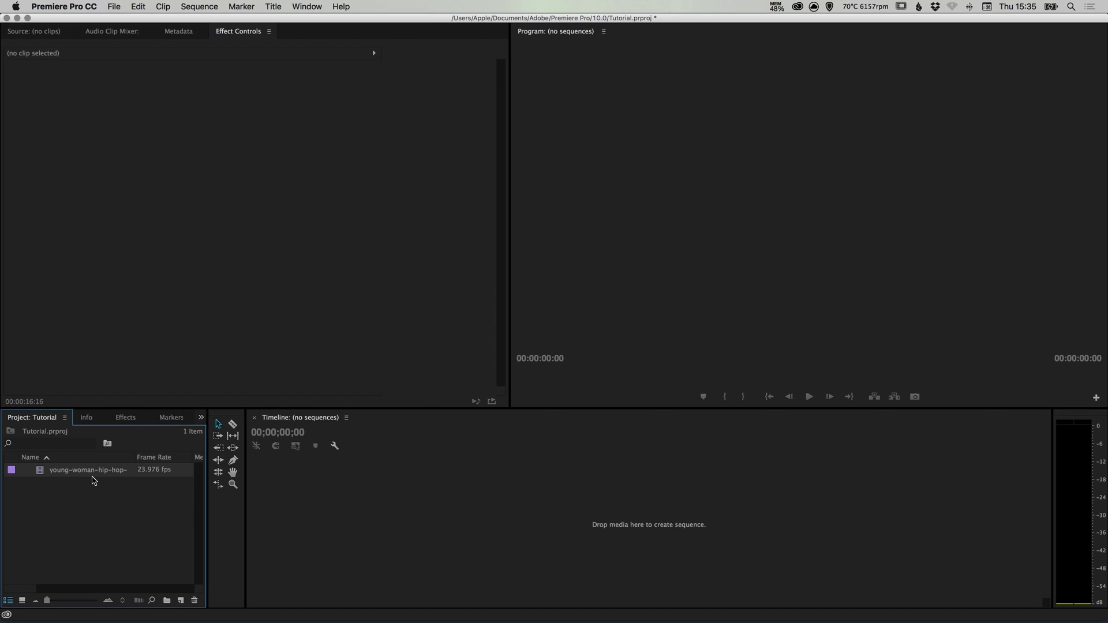
{"action": "left_click_drag", "start_coordinate": [70, 473], "coordinate": [388, 521]}
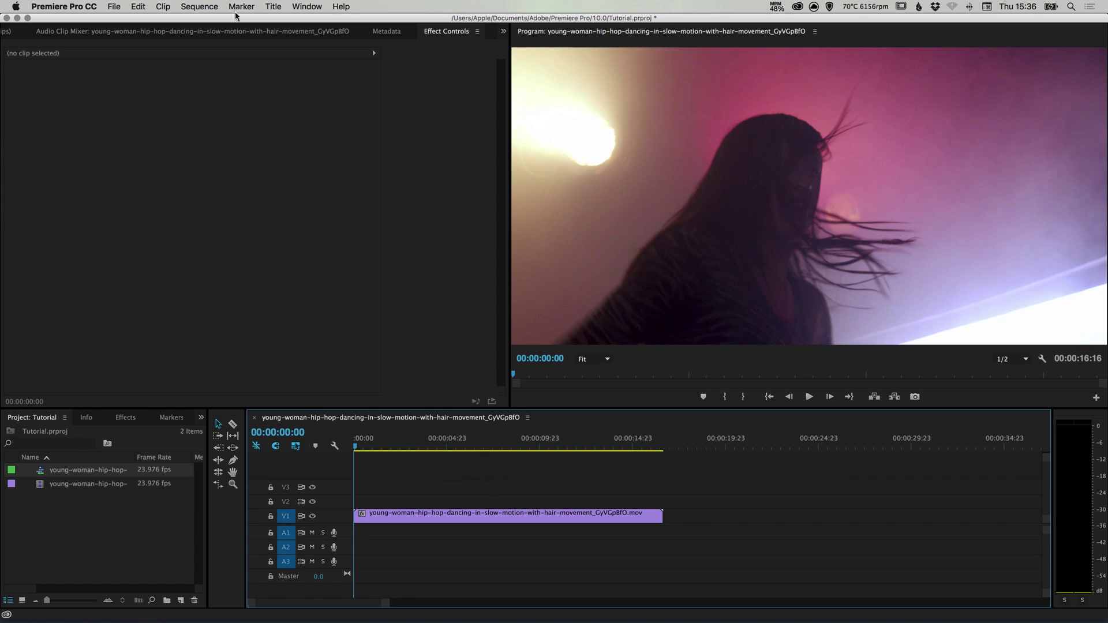
{"action": "left_click", "coordinate": [212, 7]}
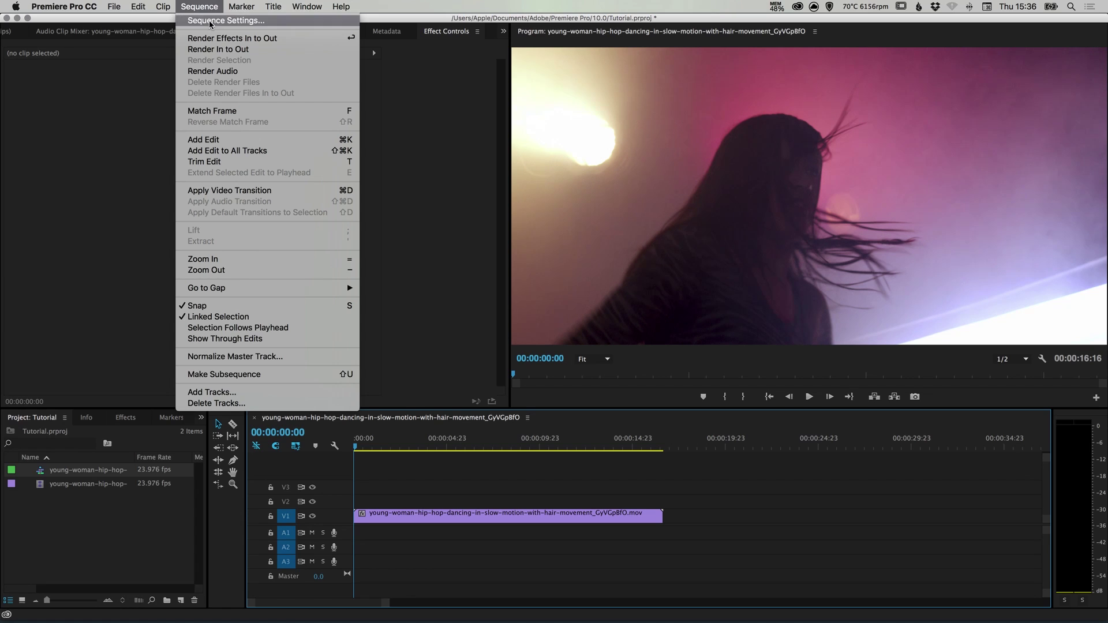
{"action": "left_click", "coordinate": [210, 22]}
{"action": "key", "text": "Tab"}
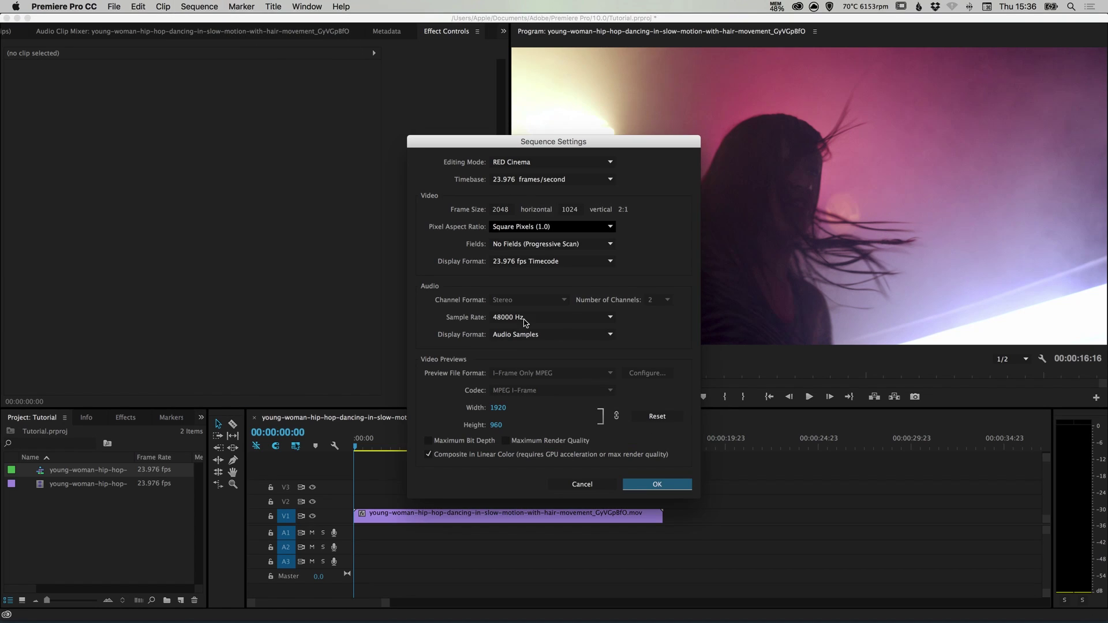
{"action": "left_click", "coordinate": [575, 484]}
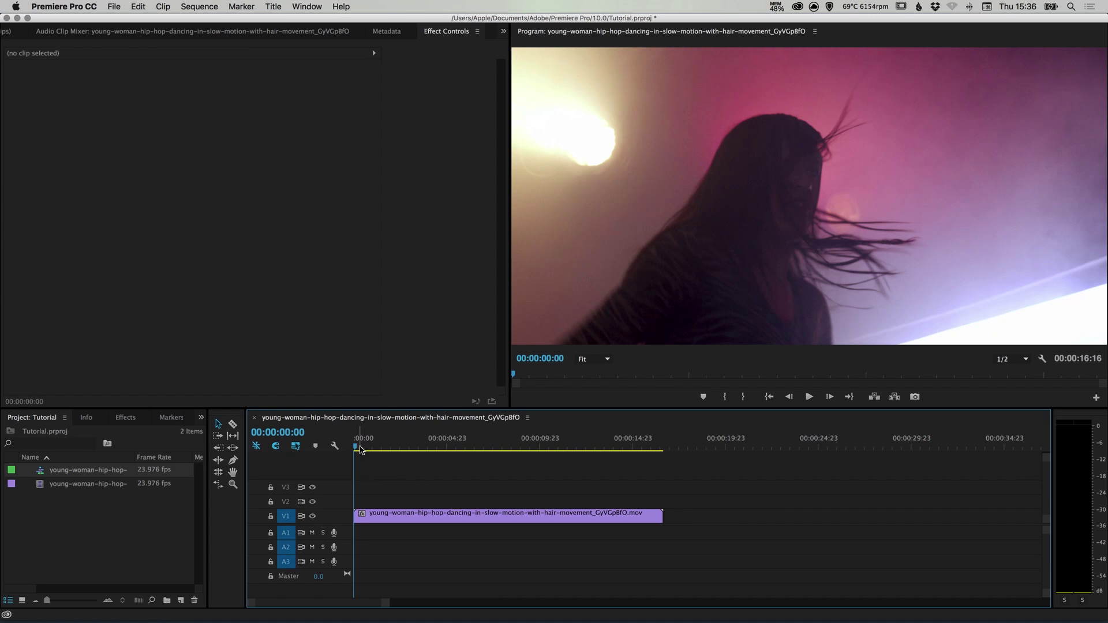
{"action": "left_click", "coordinate": [809, 396]}
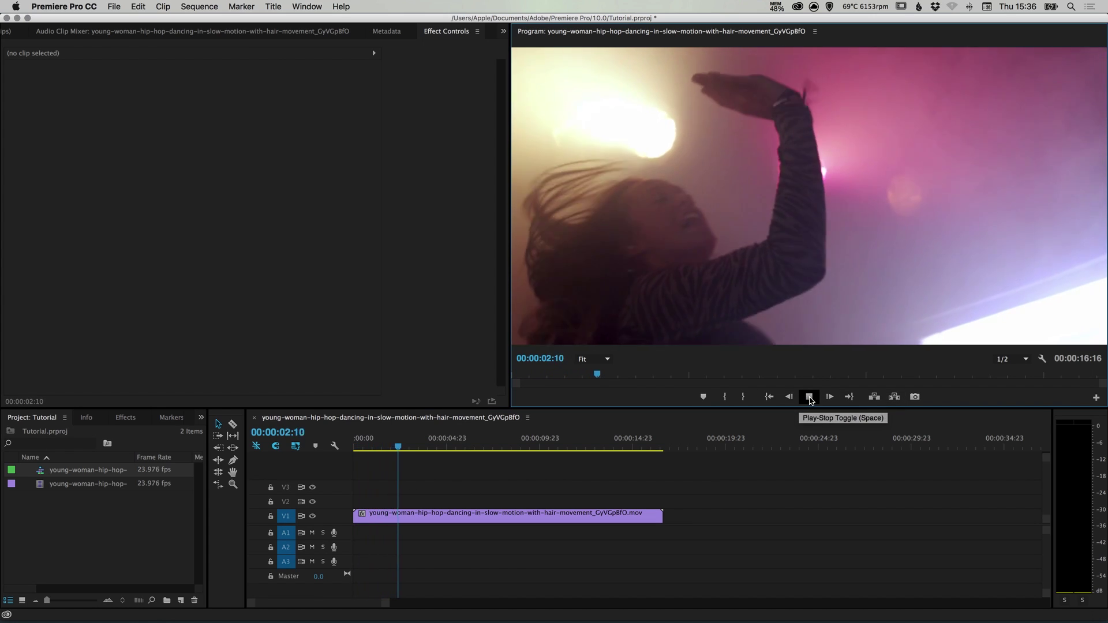
{"action": "left_click", "coordinate": [809, 398]}
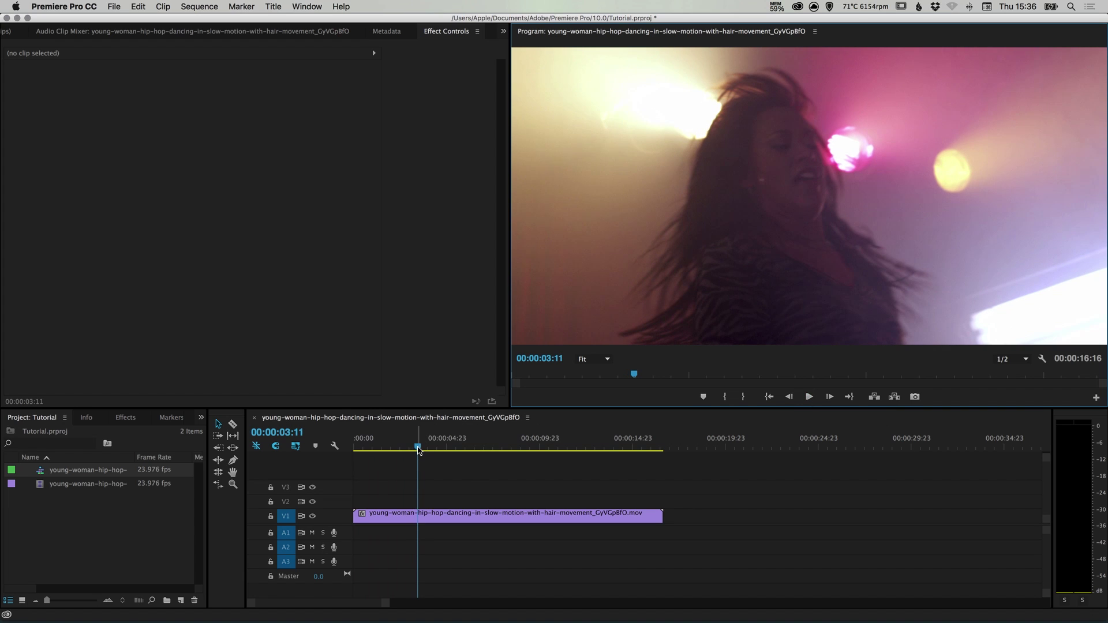
{"action": "left_click_drag", "start_coordinate": [418, 449], "coordinate": [345, 450]}
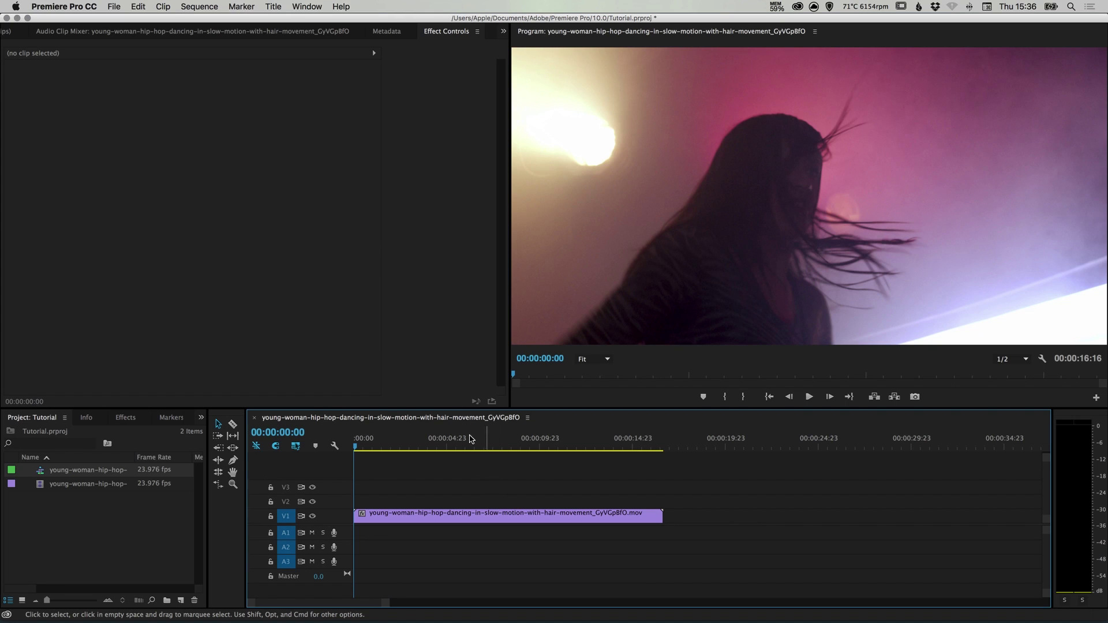
Step: Create a Default Still title named 'Overlay'
{"action": "left_click", "coordinate": [273, 5]}
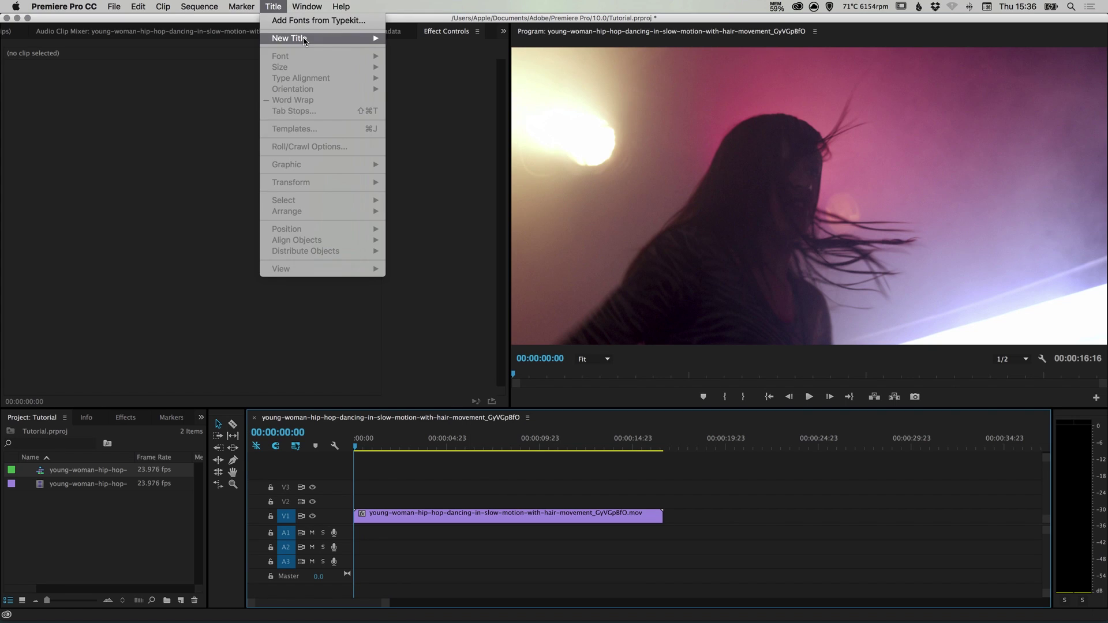
{"action": "mouse_move", "coordinate": [358, 38]}
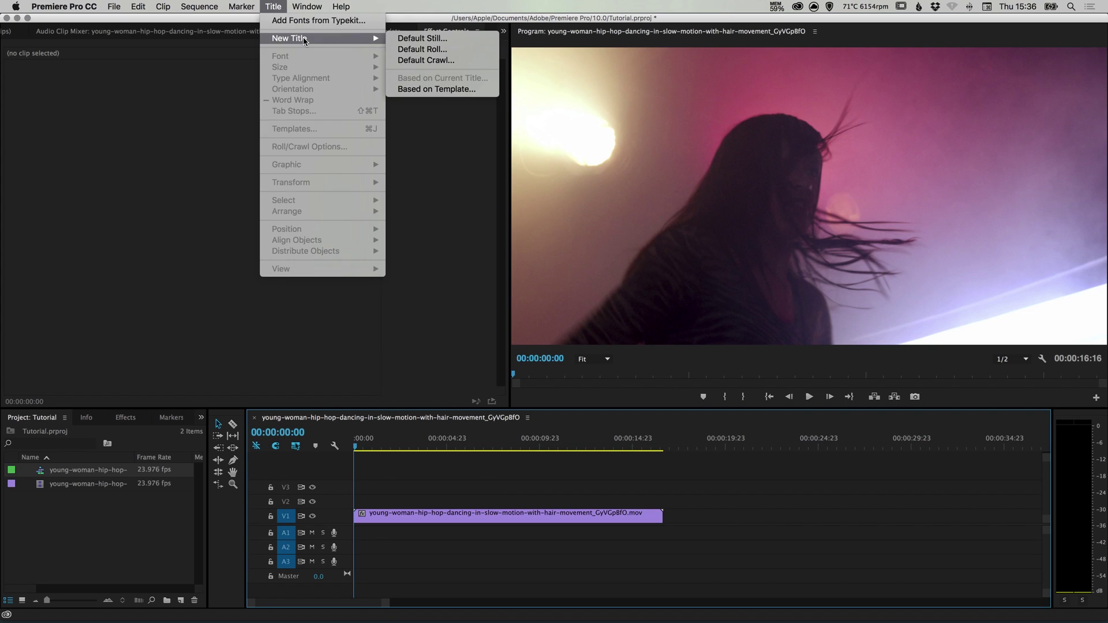
{"action": "left_click", "coordinate": [441, 39]}
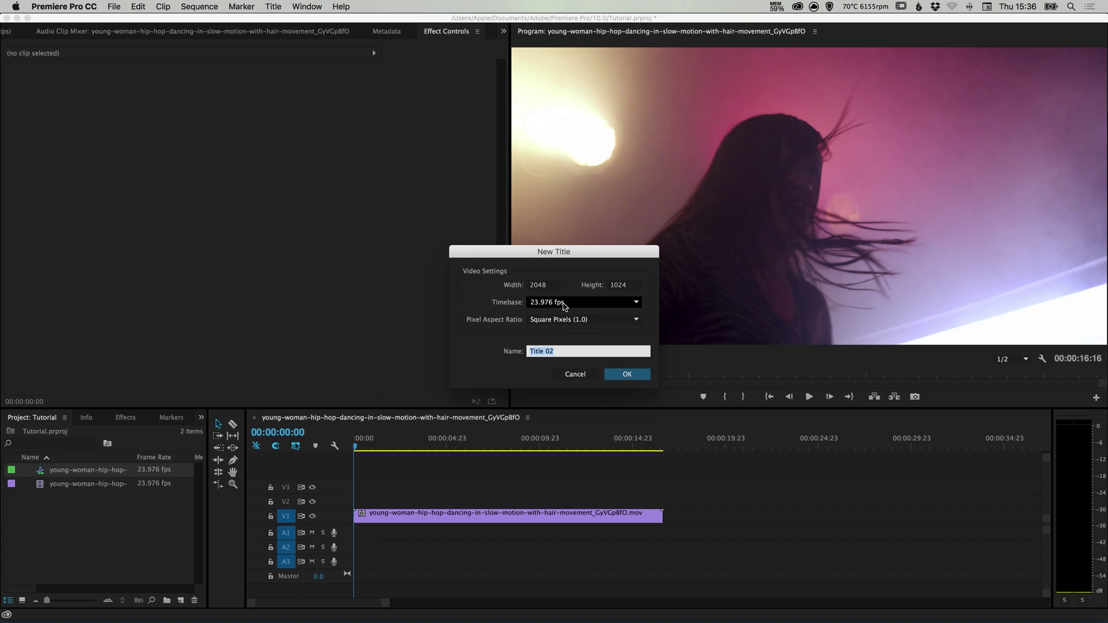
{"action": "left_click", "coordinate": [566, 353]}
{"action": "key", "text": "super+a"}
{"action": "type", "text": "Ove"}
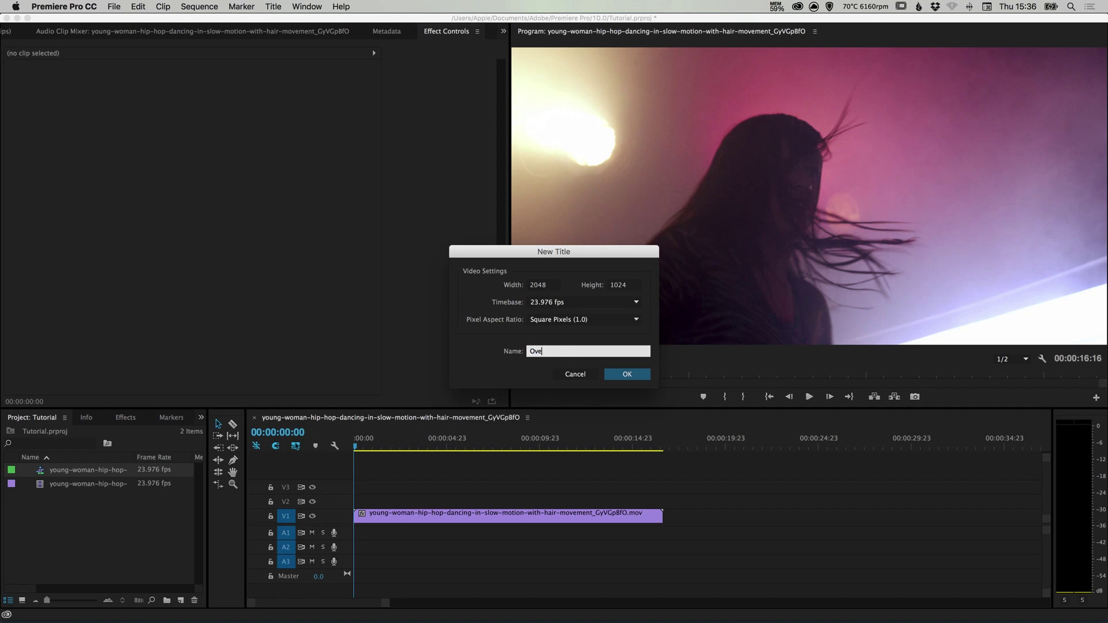
{"action": "left_click", "coordinate": [617, 371]}
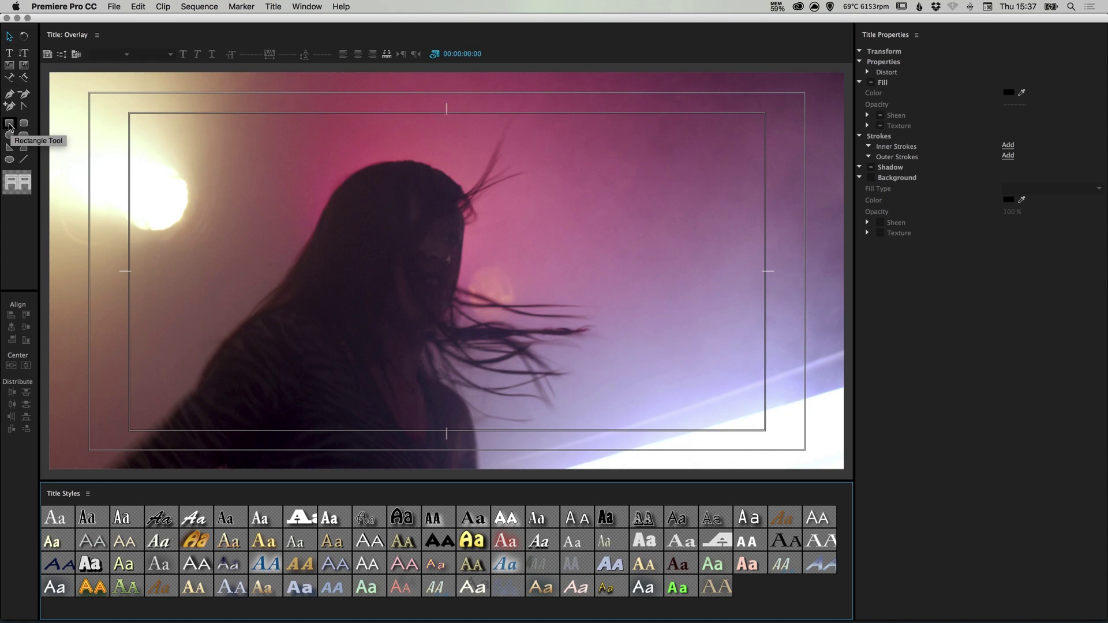
Step: Draw a rectangle and resize it to 2052.0×1029.5 at X 1023.0, Y 513.2, covering the frame
{"action": "left_click", "coordinate": [9, 123]}
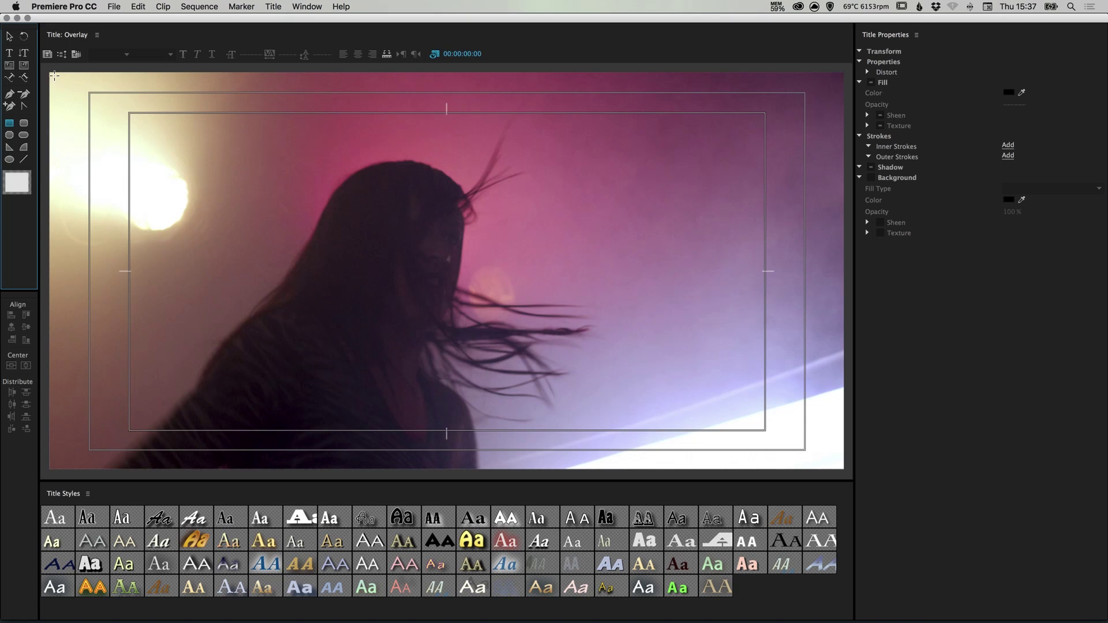
{"action": "left_click_drag", "start_coordinate": [55, 75], "coordinate": [730, 441]}
{"action": "left_click_drag", "start_coordinate": [348, 179], "coordinate": [342, 177]}
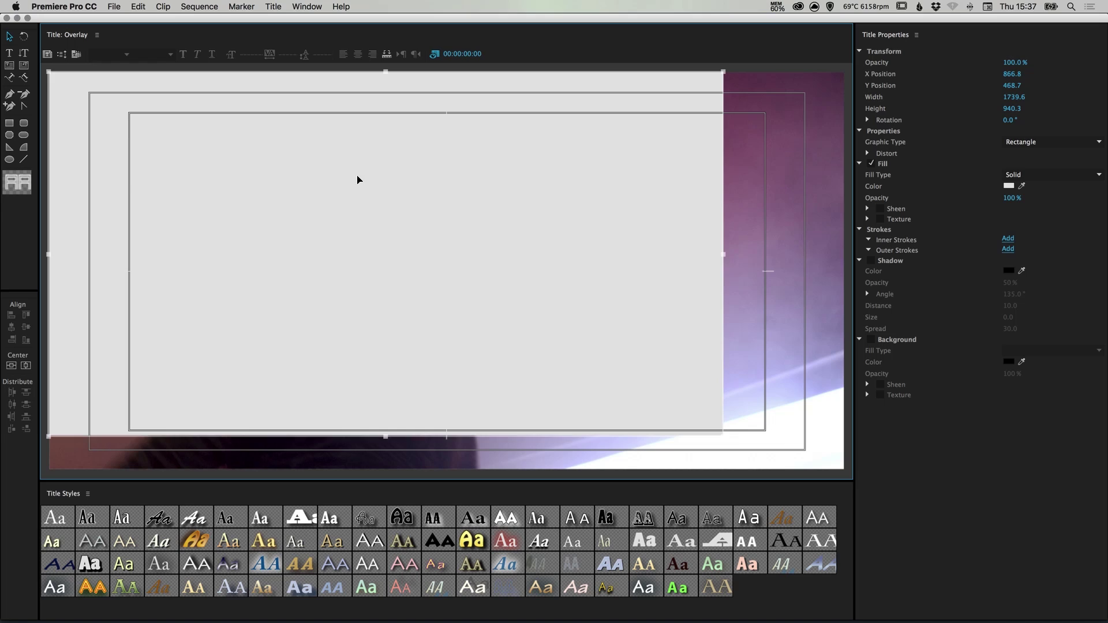
{"action": "left_click_drag", "start_coordinate": [721, 437], "coordinate": [842, 472]}
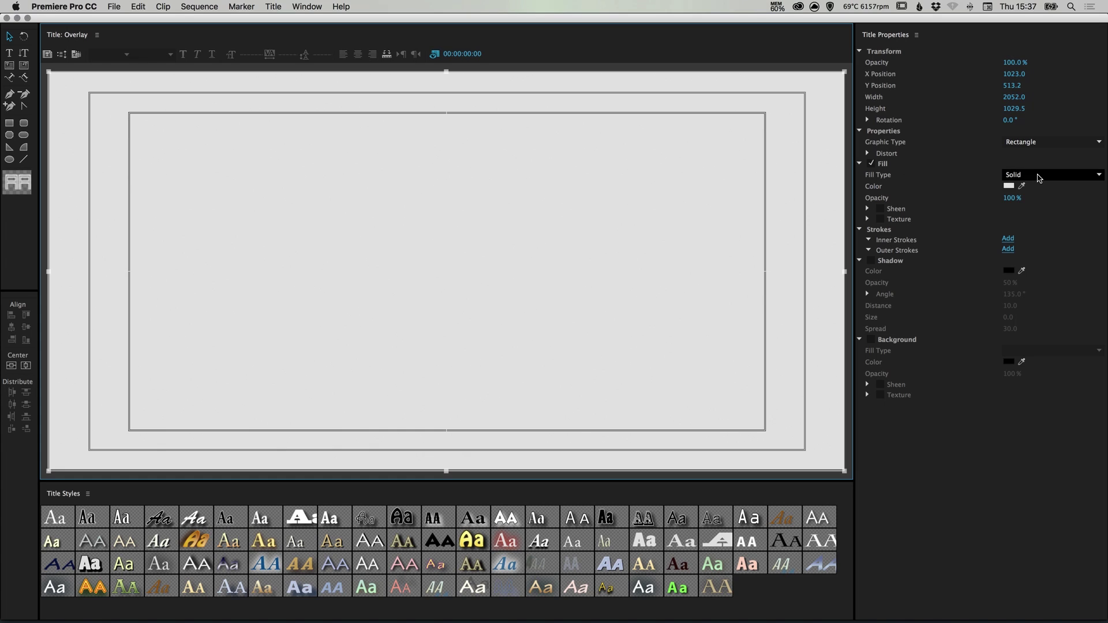
Step: Switch the fill to Linear Gradient and make the start stop magenta pink
{"action": "left_click", "coordinate": [1039, 175]}
{"action": "left_click", "coordinate": [1037, 200]}
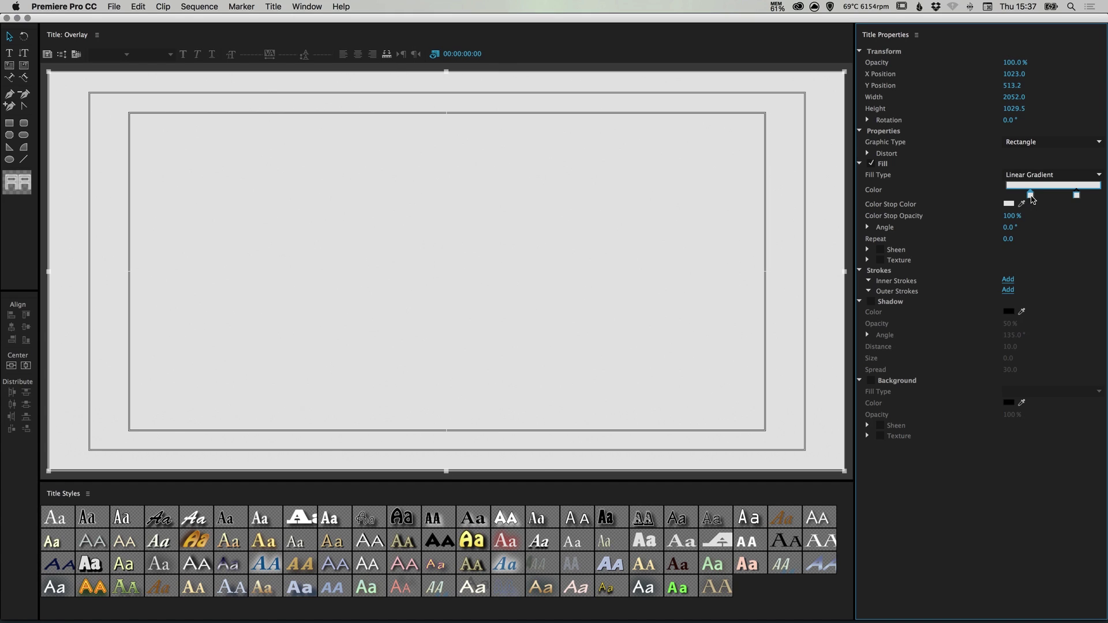
{"action": "left_click", "coordinate": [1030, 194]}
{"action": "double_click", "coordinate": [1031, 195]}
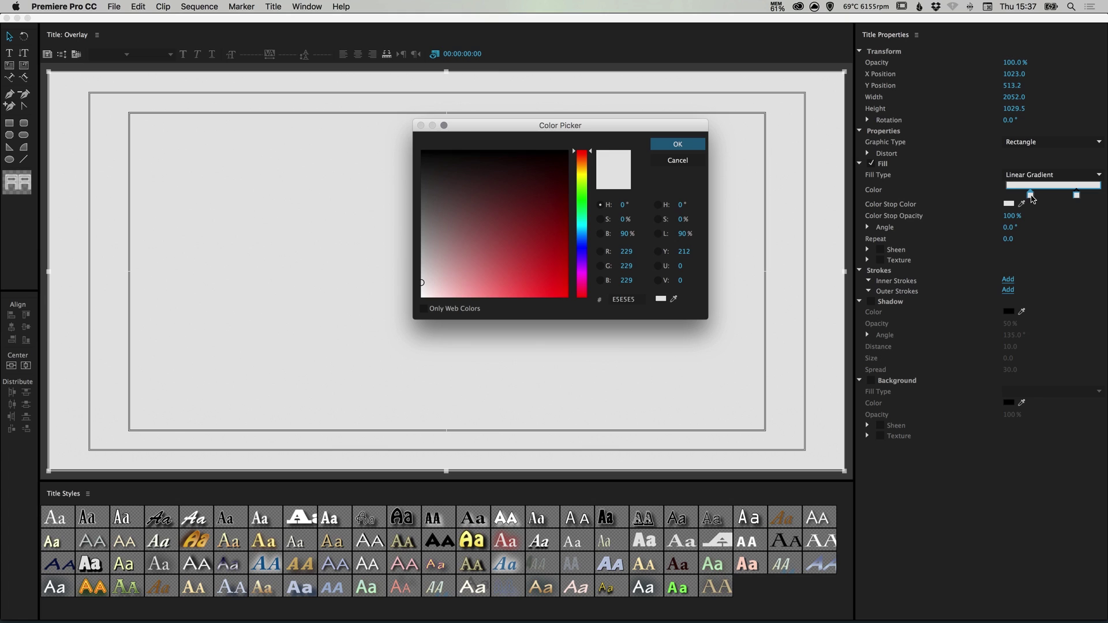
{"action": "left_click", "coordinate": [584, 280]}
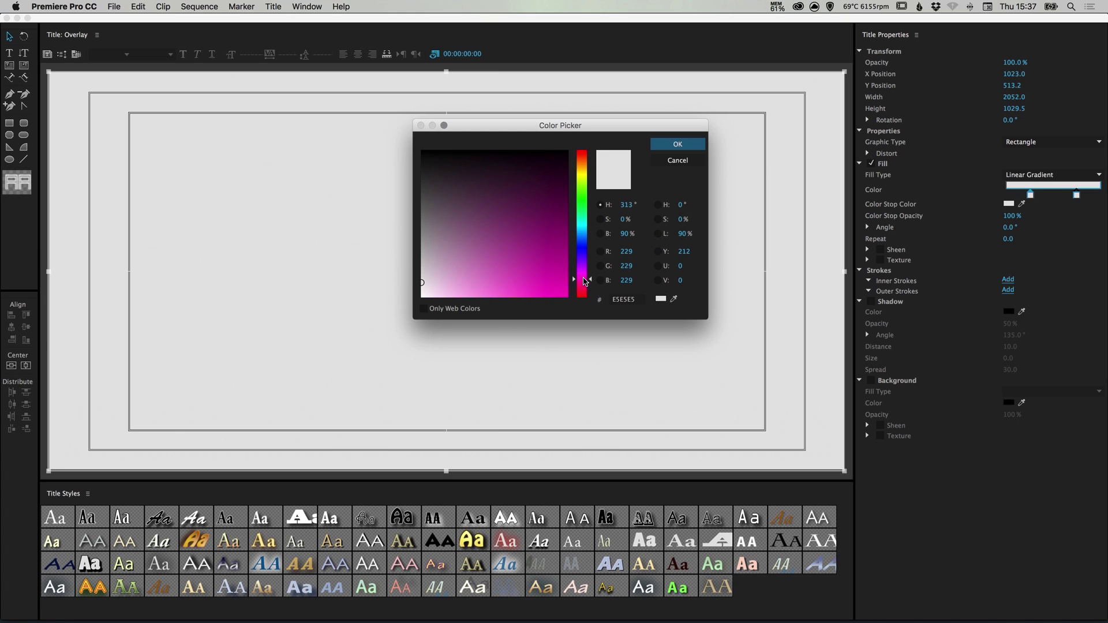
{"action": "mouse_move", "coordinate": [584, 280]}
{"action": "left_mouse_down"}
{"action": "mouse_move", "coordinate": [538, 259]}
{"action": "mouse_move", "coordinate": [540, 277]}
{"action": "left_mouse_up"}
{"action": "left_click", "coordinate": [688, 149]}
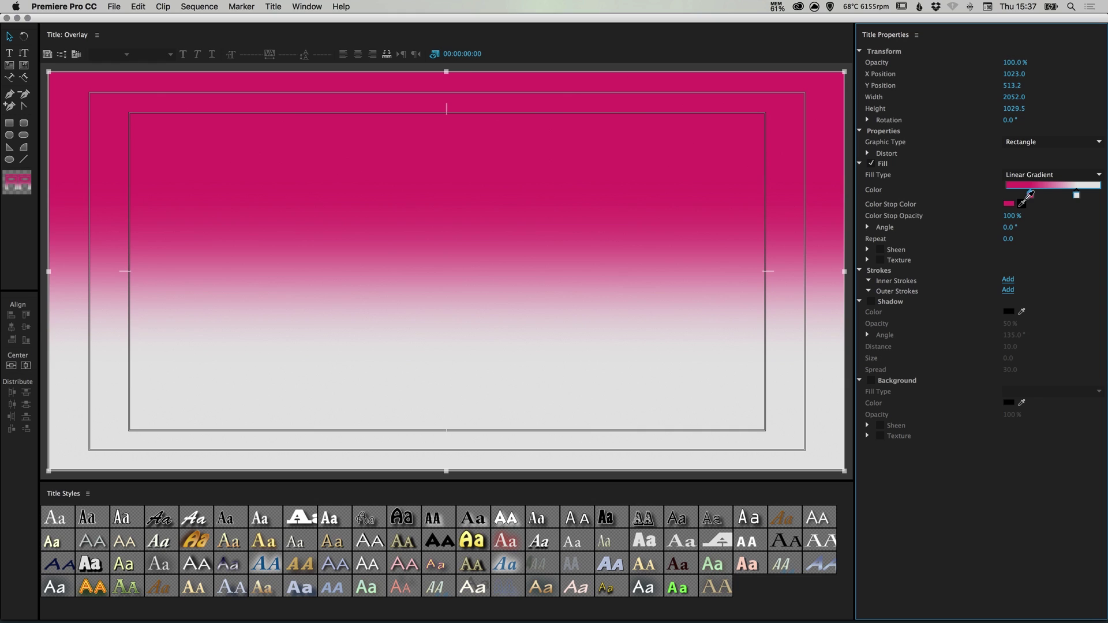
{"action": "left_click_drag", "start_coordinate": [1032, 200], "coordinate": [1007, 198]}
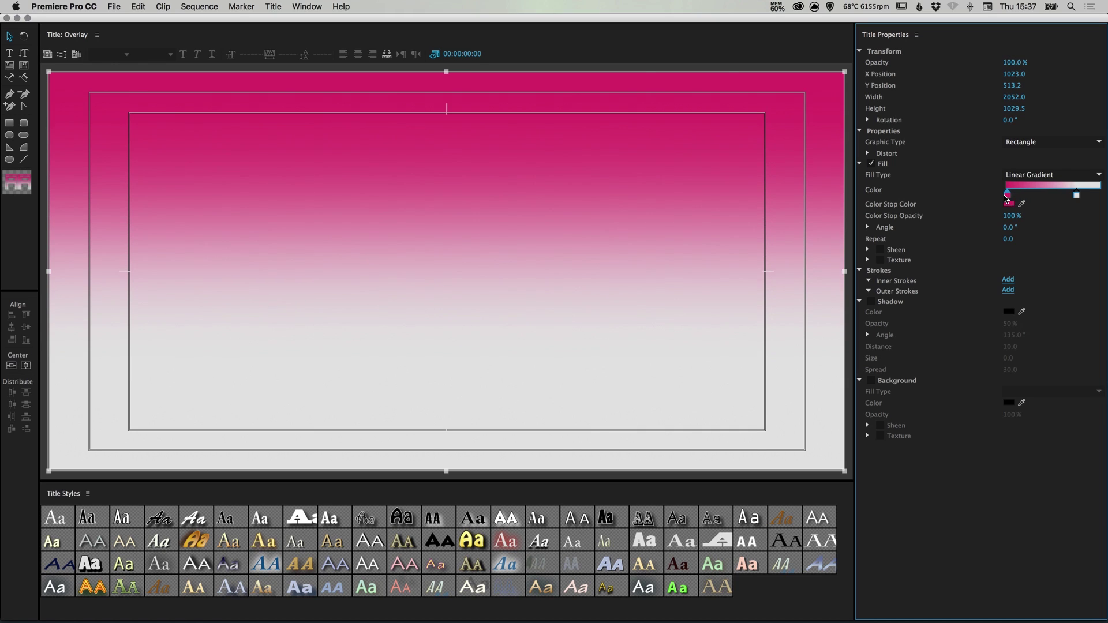
Step: Make the gradient's end stop purple 9221BC, at the bar's far end
{"action": "double_click", "coordinate": [1076, 196]}
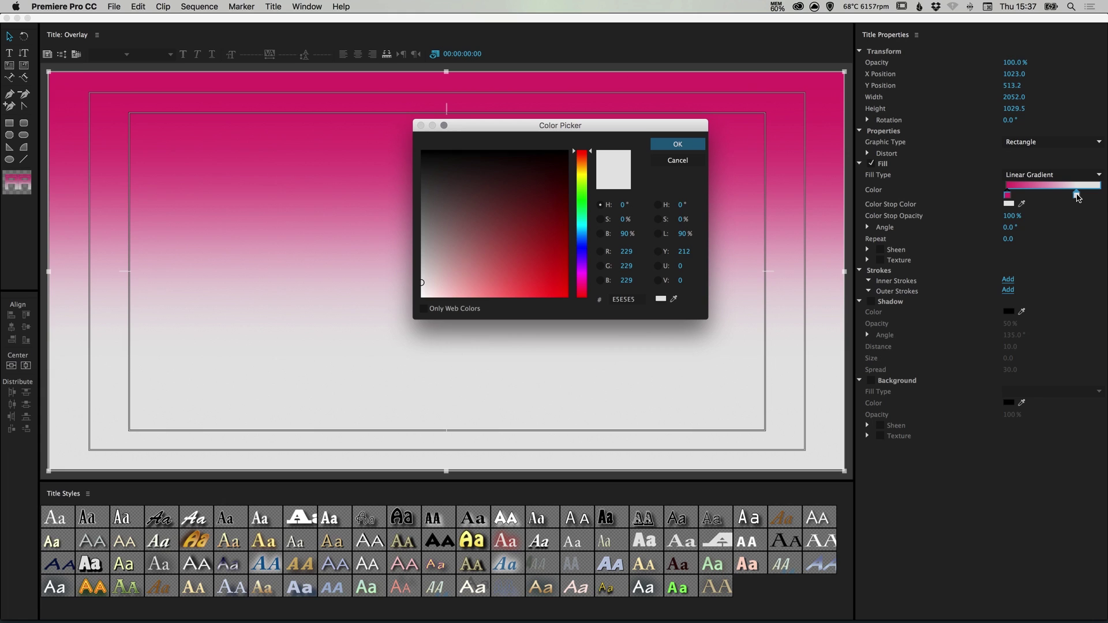
{"action": "left_click", "coordinate": [582, 270]}
{"action": "left_click_drag", "start_coordinate": [541, 254], "coordinate": [542, 254]}
{"action": "left_click", "coordinate": [677, 143]}
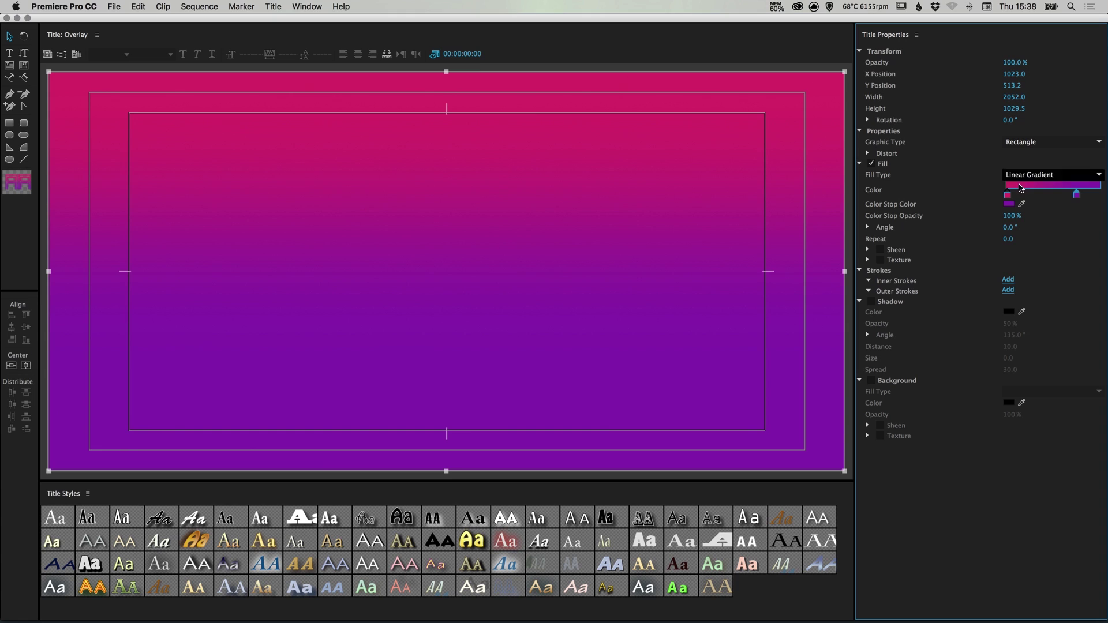
{"action": "left_click_drag", "start_coordinate": [1078, 199], "coordinate": [1104, 199]}
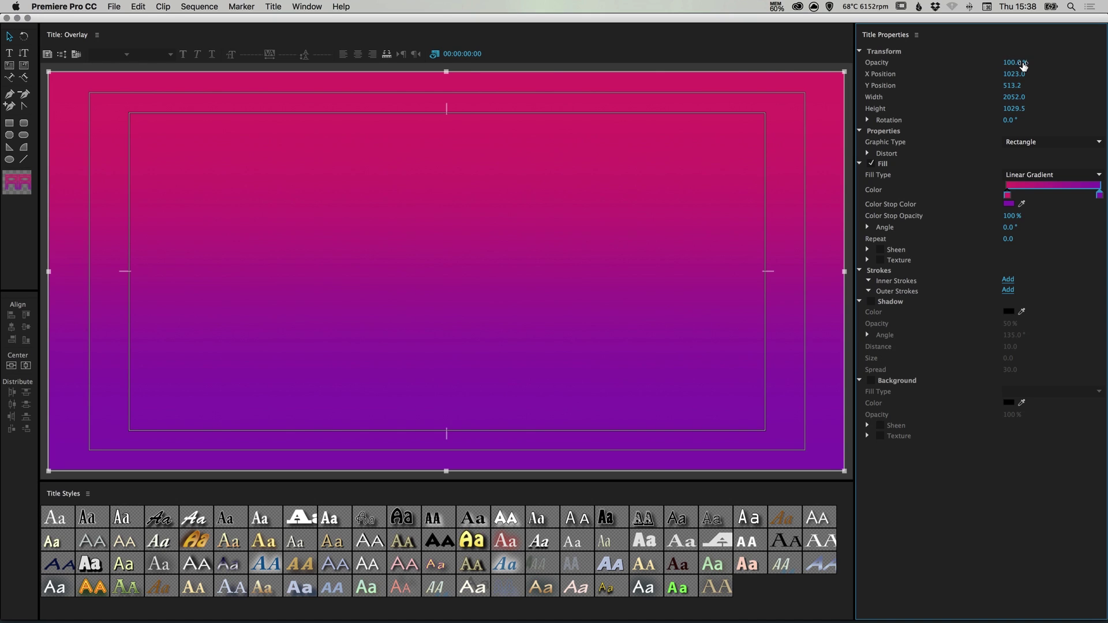
Step: Set the gradient rectangle's Opacity to 70%
{"action": "mouse_move", "coordinate": [1024, 65]}
{"action": "left_mouse_down"}
{"action": "mouse_move", "coordinate": [966, 65]}
{"action": "mouse_move", "coordinate": [1002, 65]}
{"action": "left_mouse_up"}
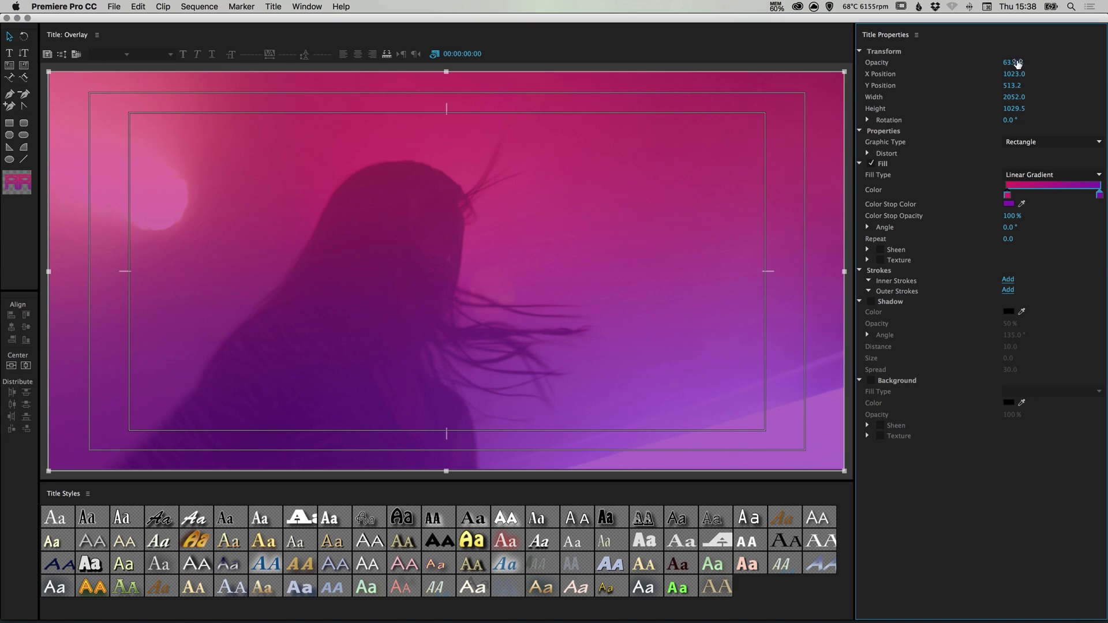
{"action": "left_click", "coordinate": [1022, 63]}
{"action": "type", "text": "70"}
{"action": "key", "text": "Return"}
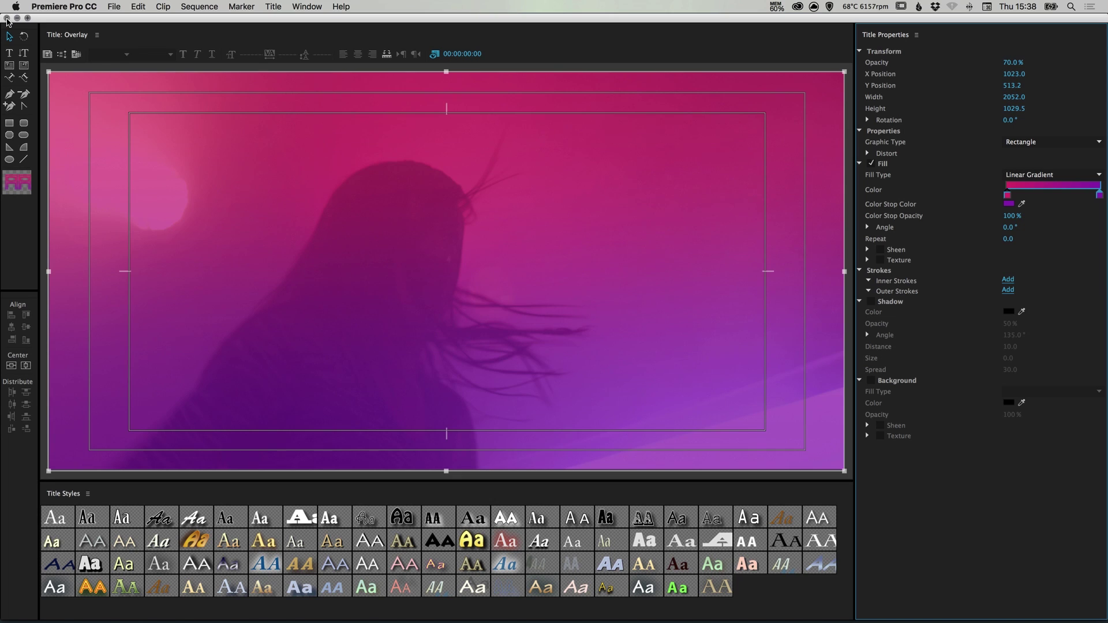
Step: Close the title editor, place Overlay on V2 at the sequence start, and preview it
{"action": "left_click", "coordinate": [7, 18]}
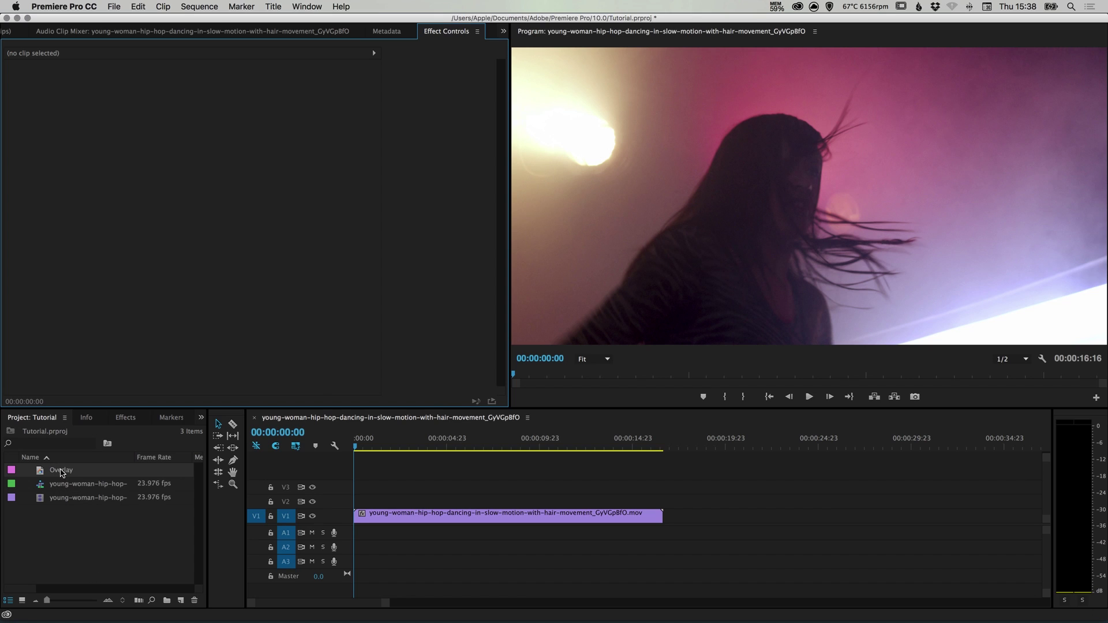
{"action": "left_click_drag", "start_coordinate": [60, 472], "coordinate": [357, 497]}
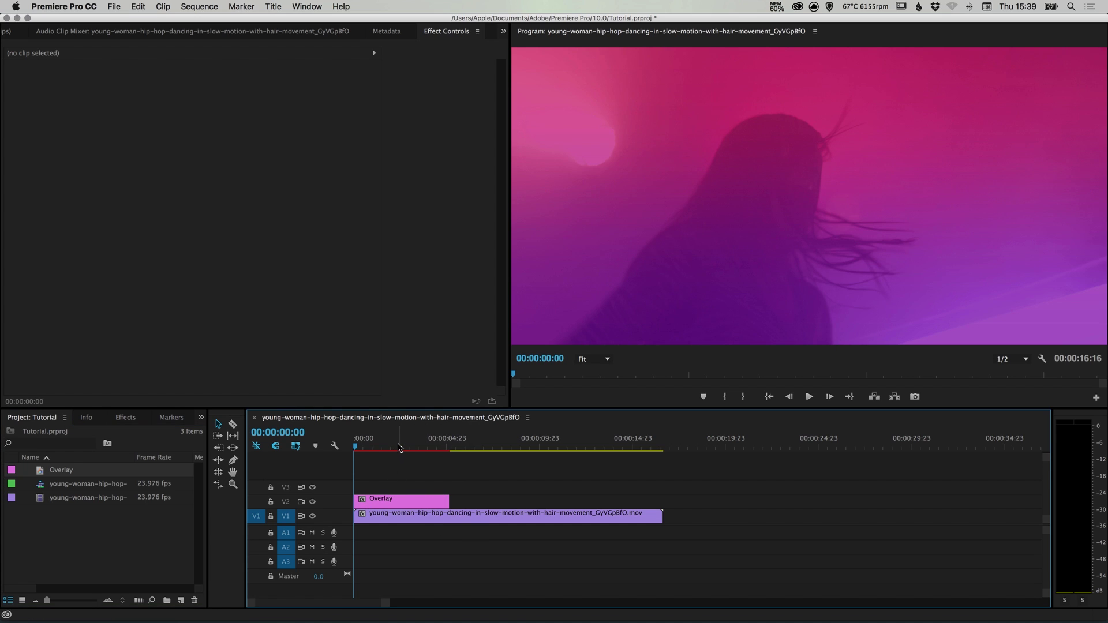
{"action": "left_click_drag", "start_coordinate": [380, 446], "coordinate": [347, 446]}
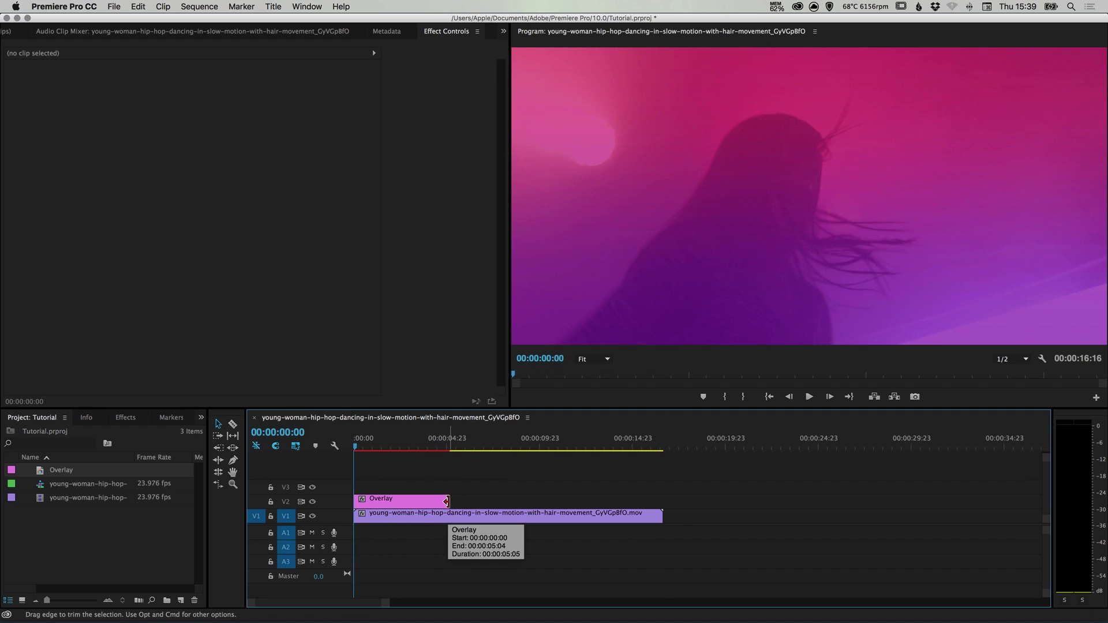
Step: Extend the Overlay clip on V2 to the dancing video's end and play back the sequence
{"action": "left_click_drag", "start_coordinate": [446, 502], "coordinate": [662, 500]}
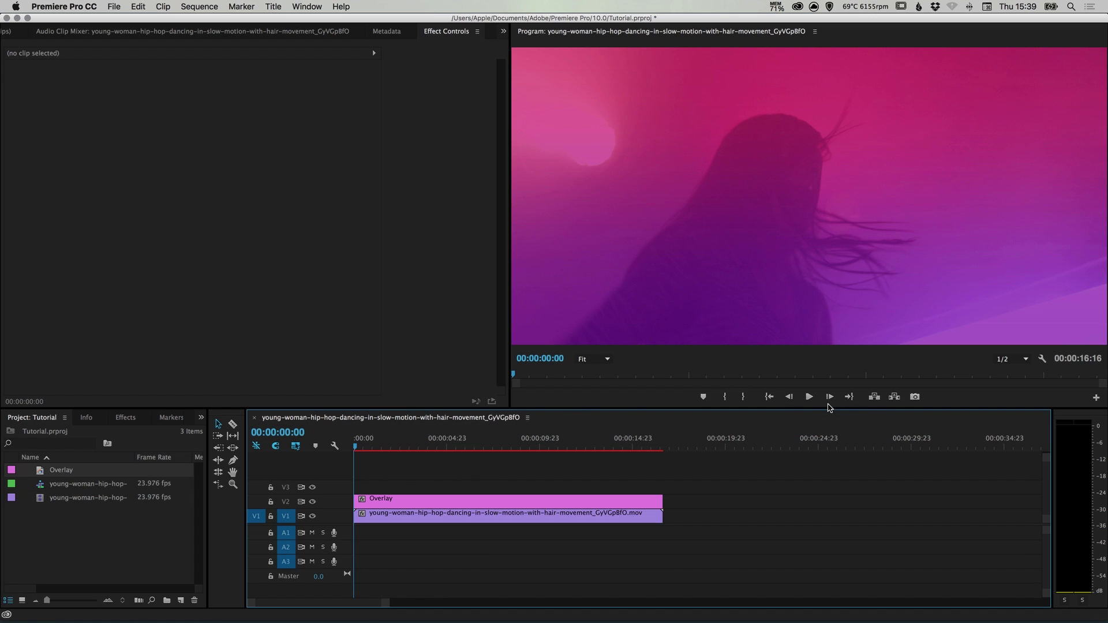
{"action": "left_click", "coordinate": [809, 398]}
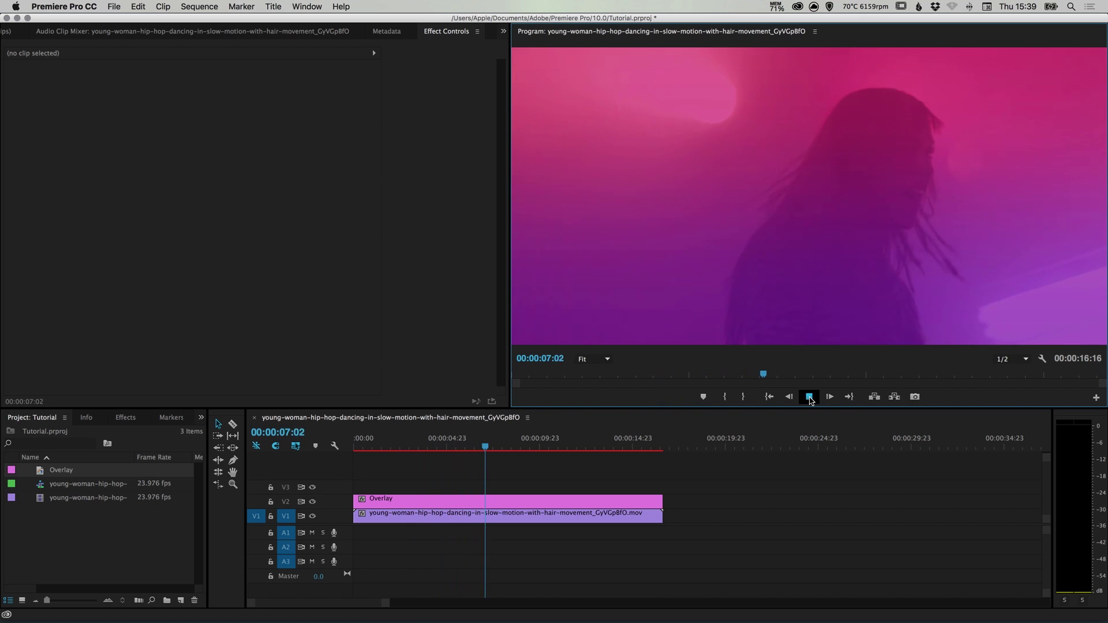
{"action": "left_click", "coordinate": [809, 398]}
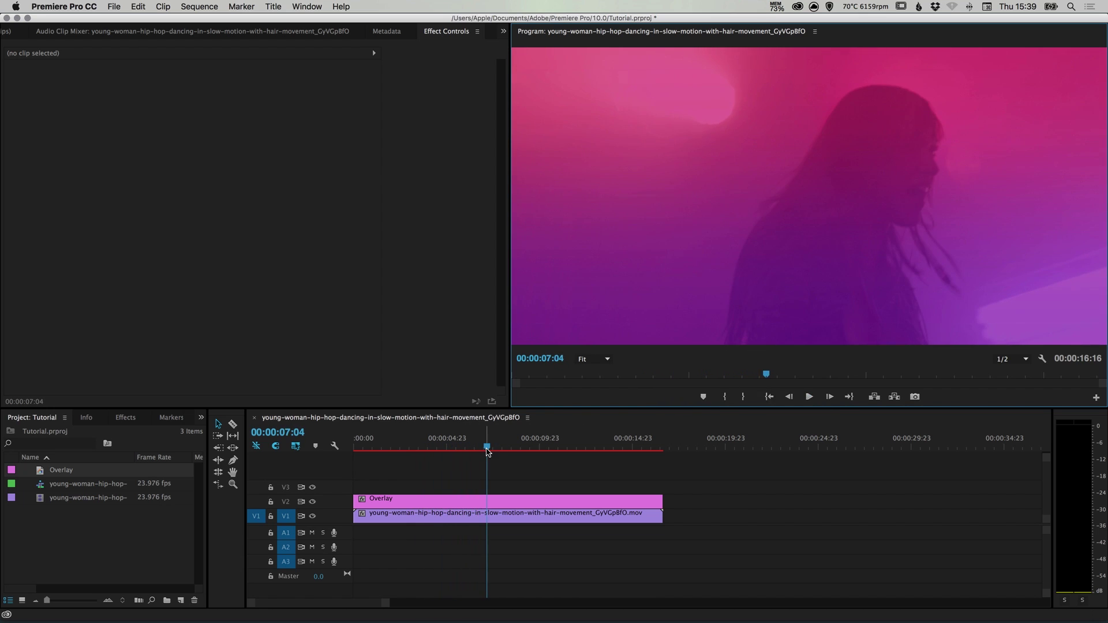
{"action": "left_click_drag", "start_coordinate": [487, 448], "coordinate": [341, 449]}
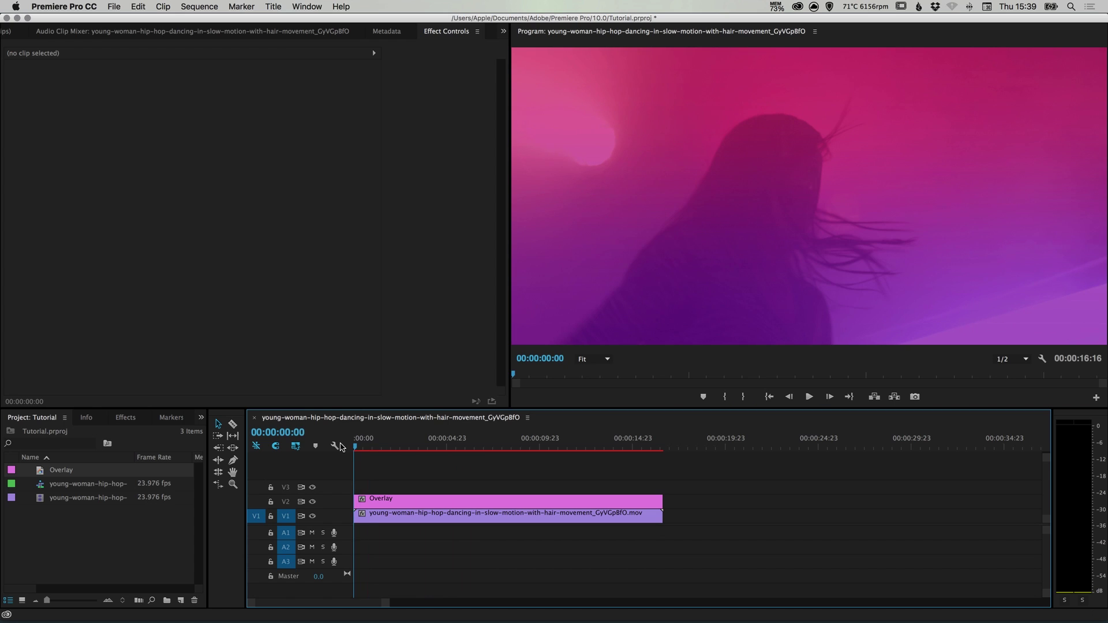
{"action": "left_click", "coordinate": [56, 471]}
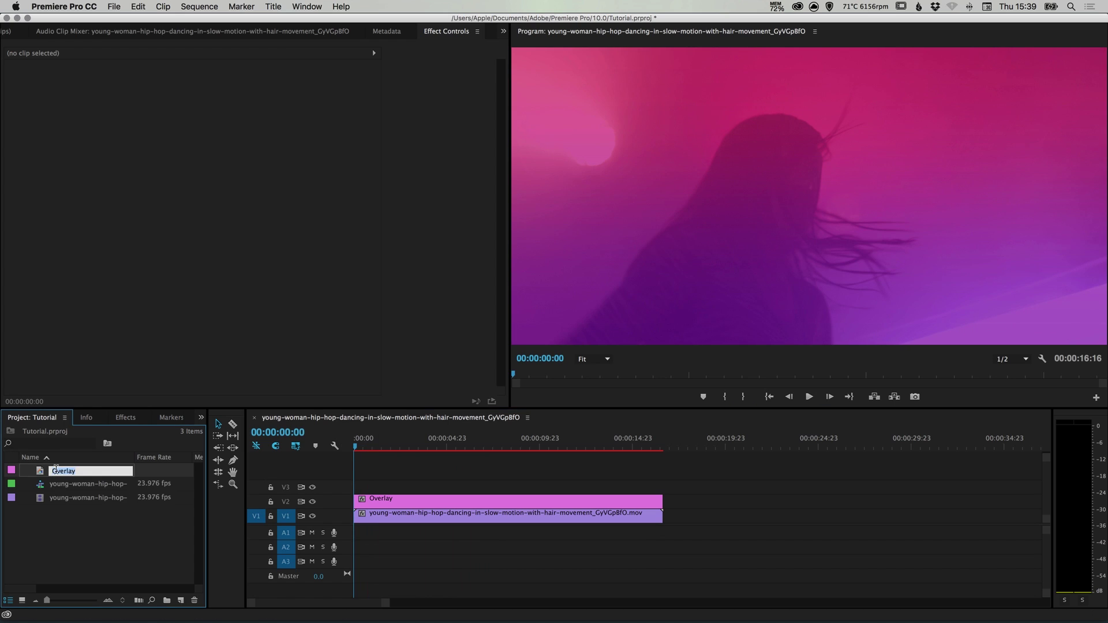
{"action": "double_click", "coordinate": [54, 471]}
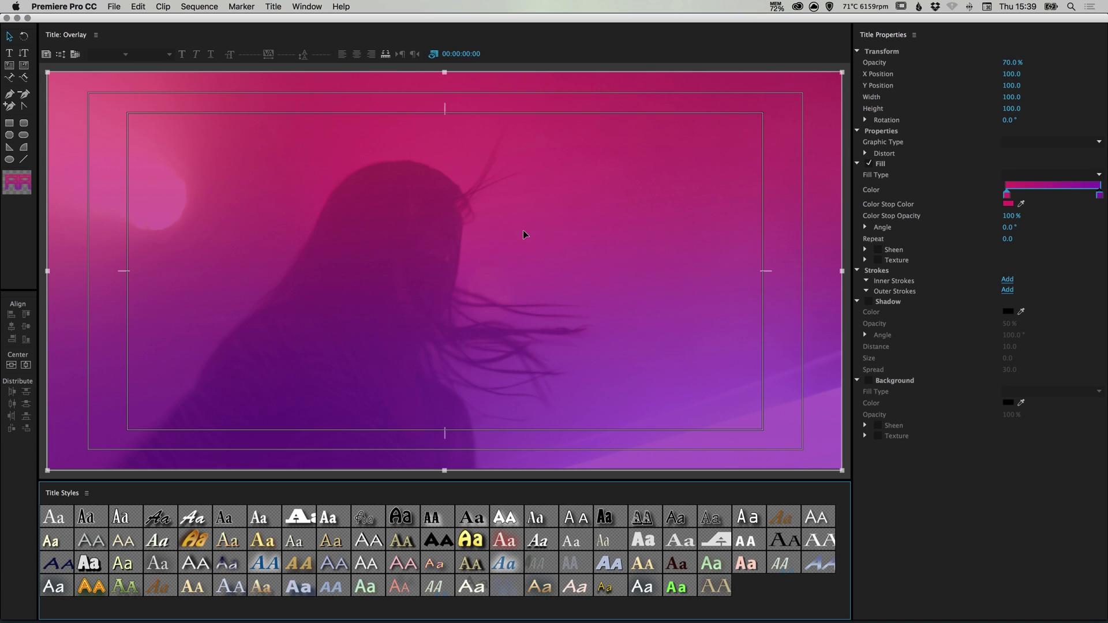
{"action": "left_click", "coordinate": [7, 19]}
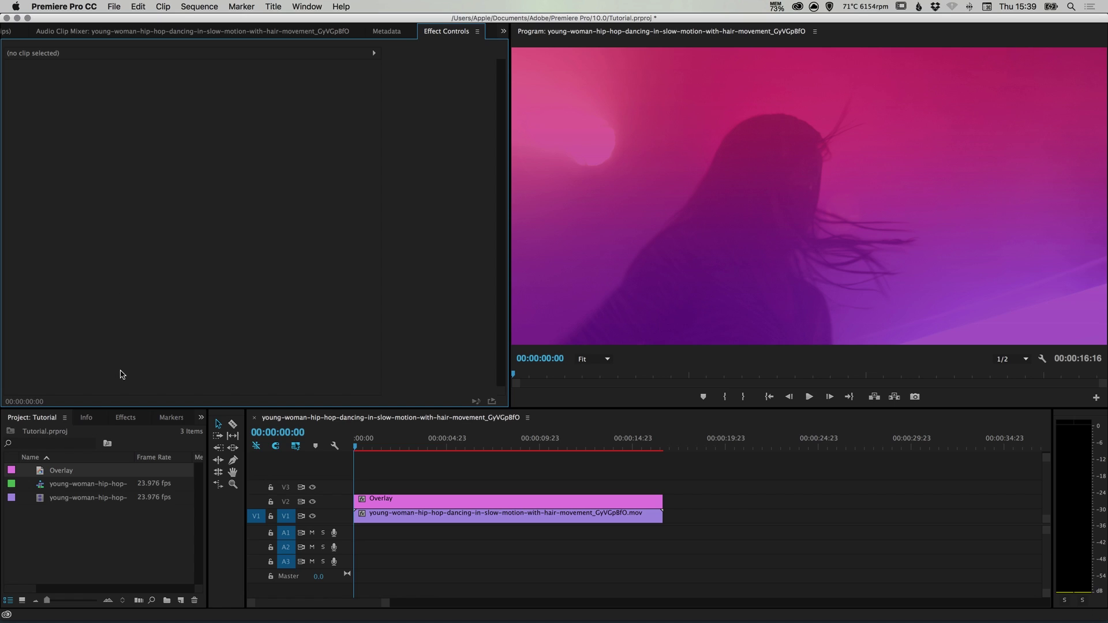
{"action": "left_click", "coordinate": [64, 475]}
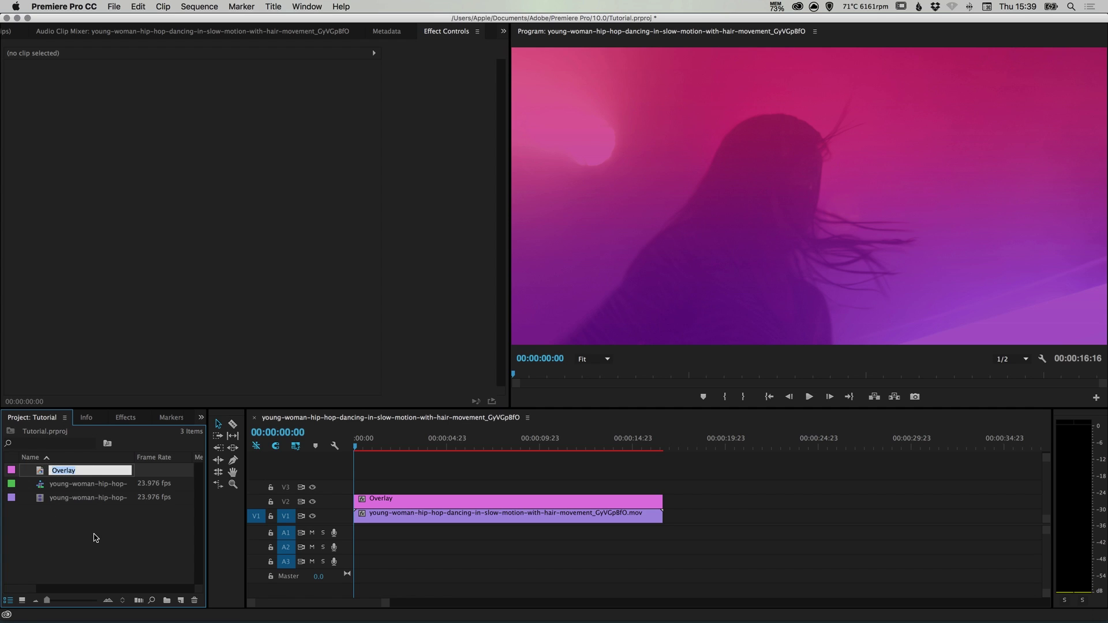
{"action": "left_click", "coordinate": [689, 470]}
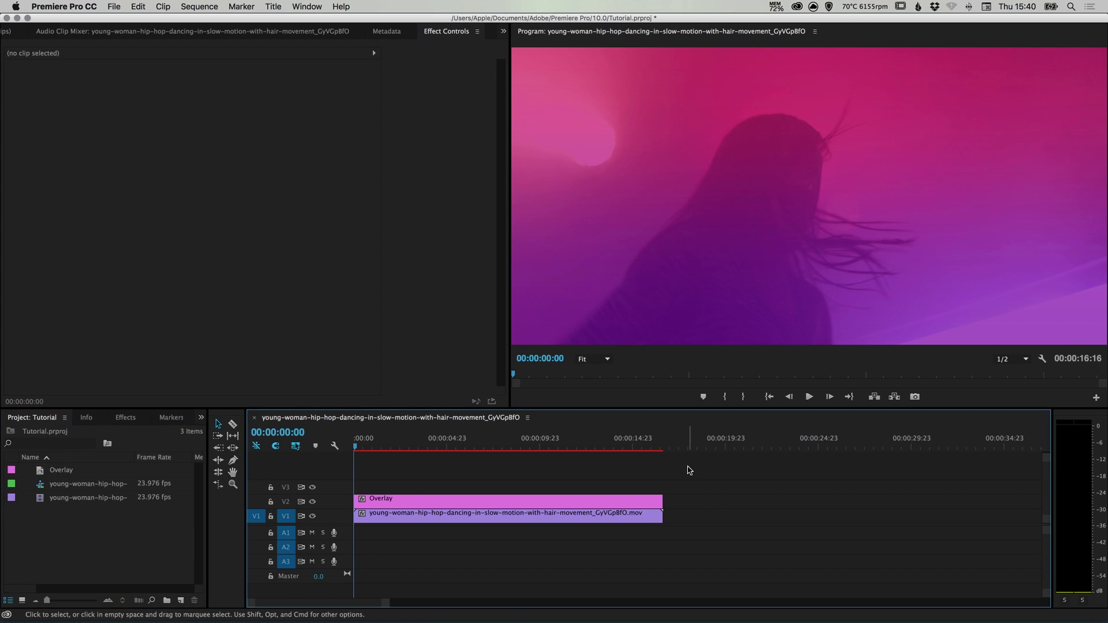